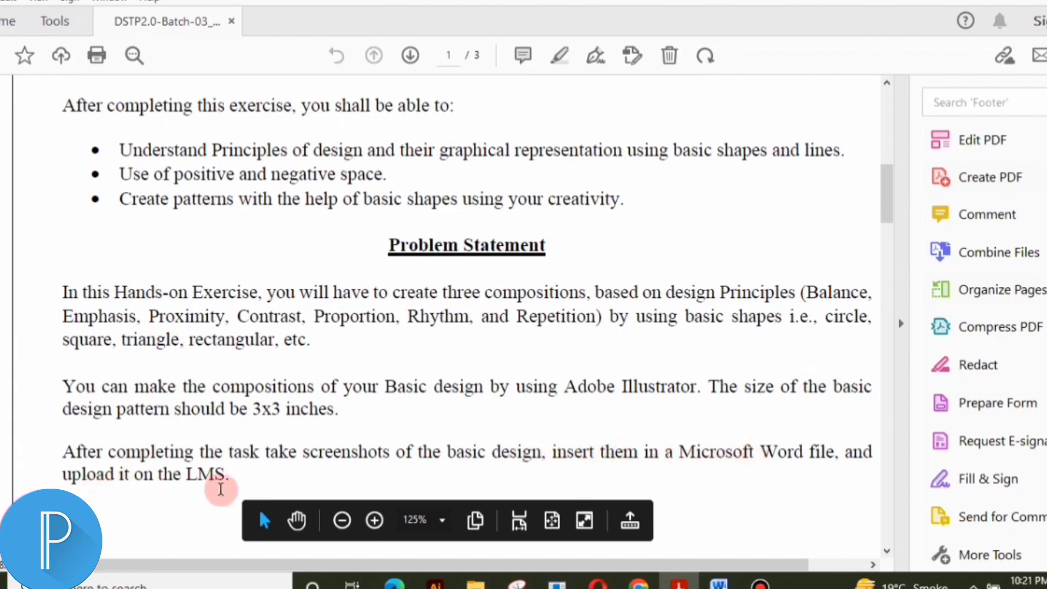
Switch to Adobe Illustrator and create a landscape A4 document in inches, 11.6929 x 8.2677 in, with CMYK Color and High (300 ppi).
left_click_drag(890, 208, 888, 158)
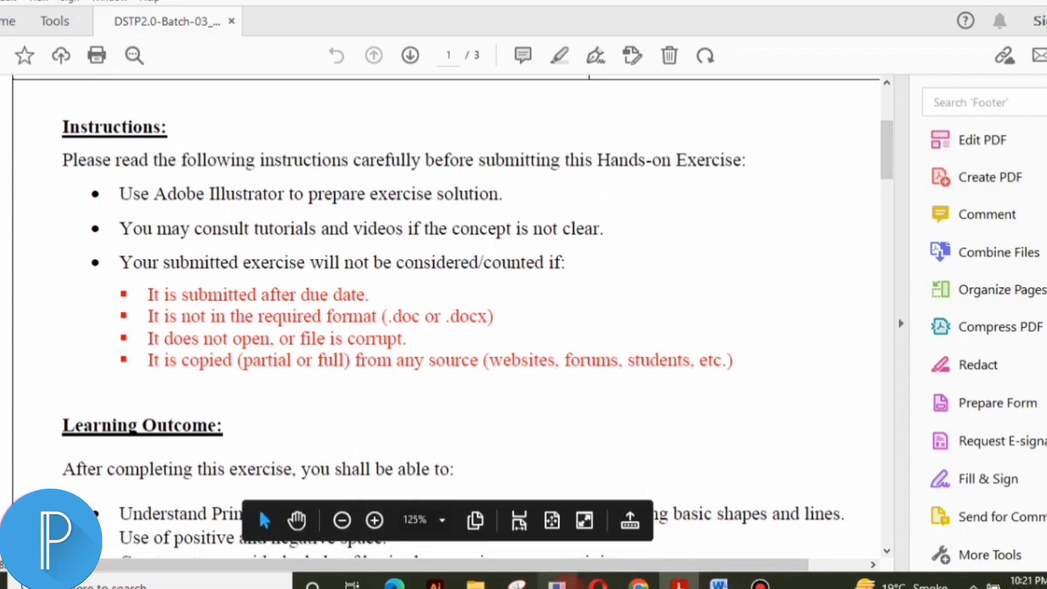
mouse_move(434, 582)
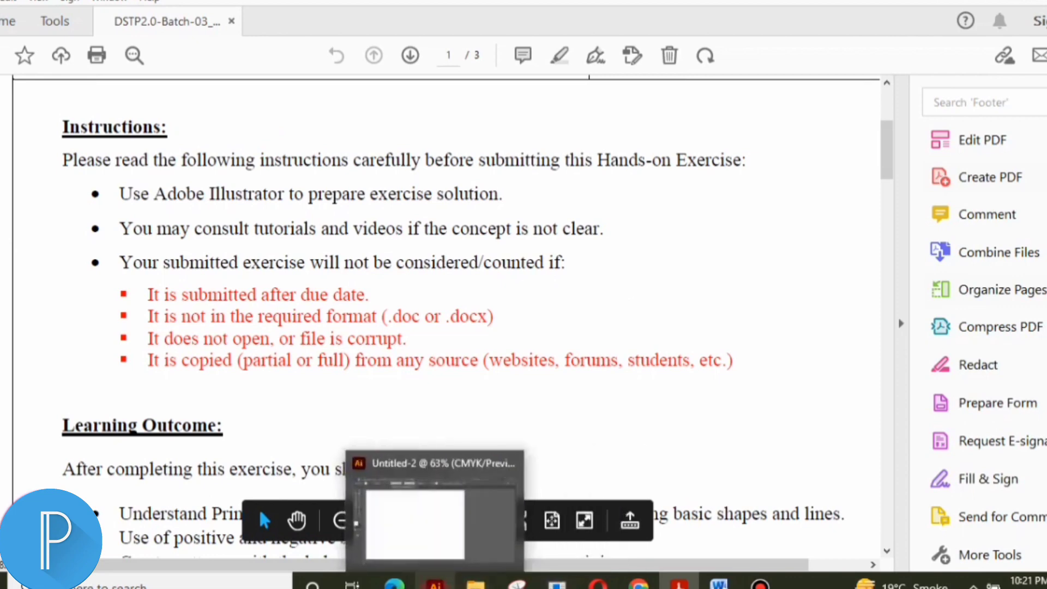
left_click(432, 544)
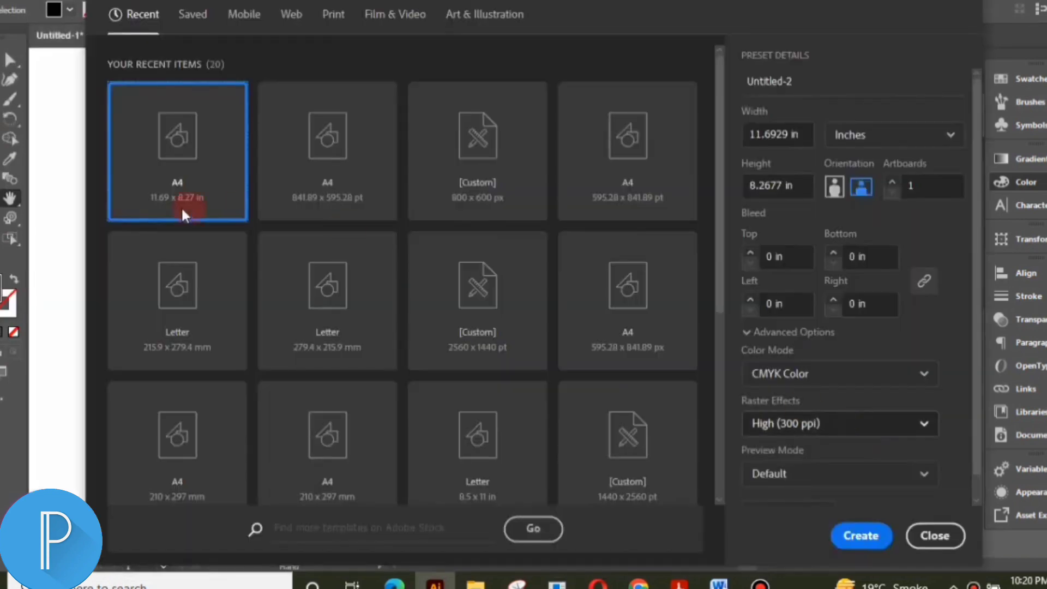
left_click(857, 537)
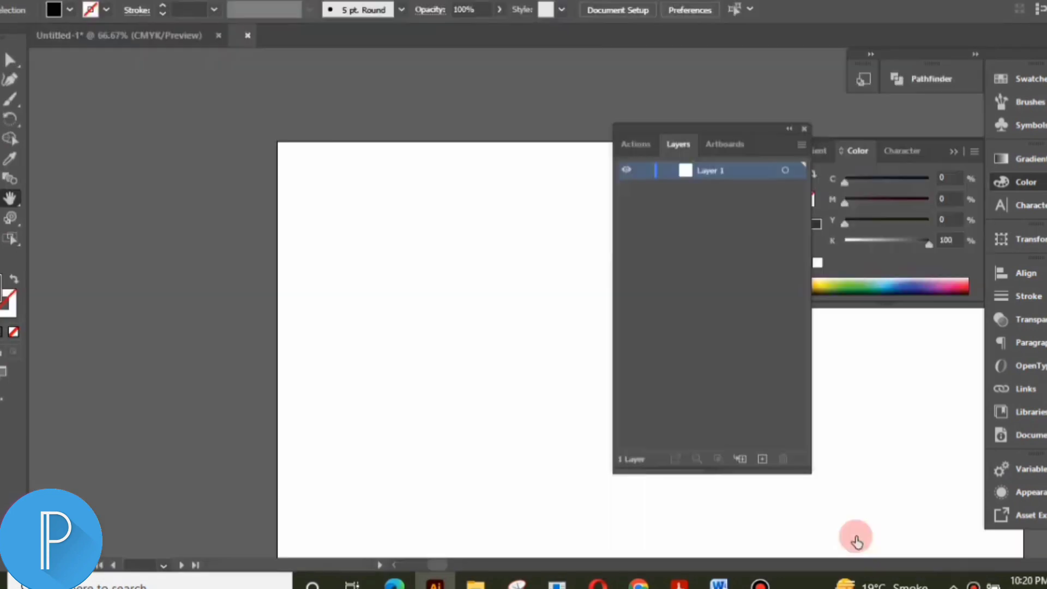
left_click_drag(522, 298, 358, 293)
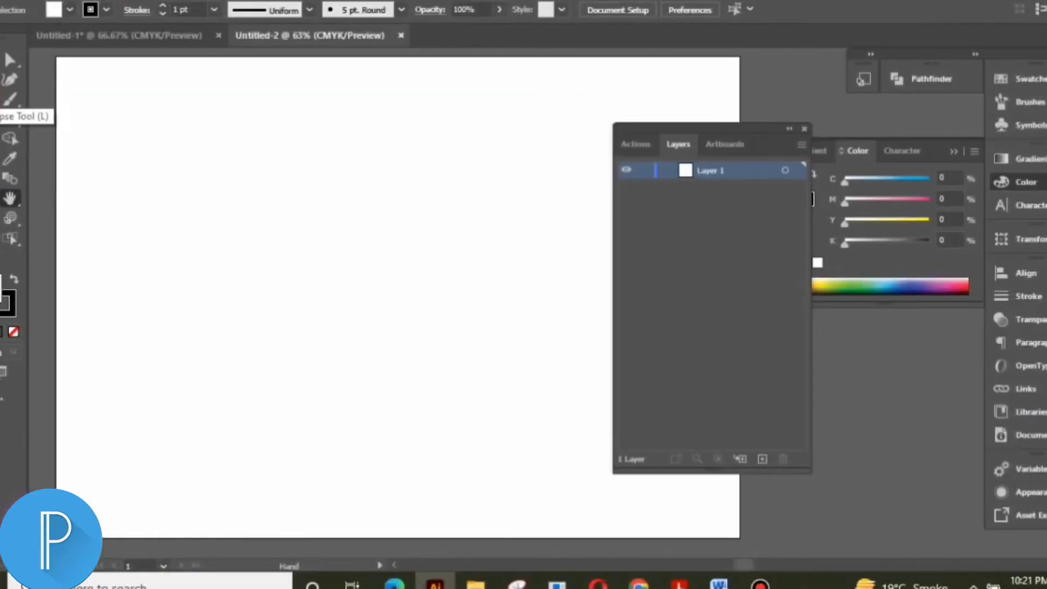
Draw a nearly square rectangle in the upper-left area of the artboard as the first composition frame.
left_click(3, 102)
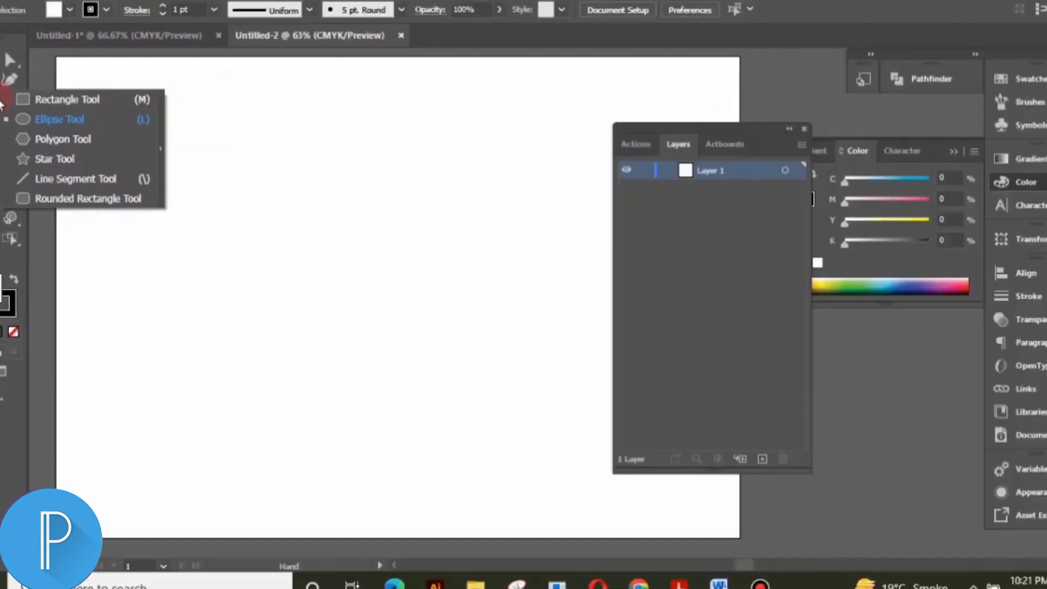
left_click(36, 68)
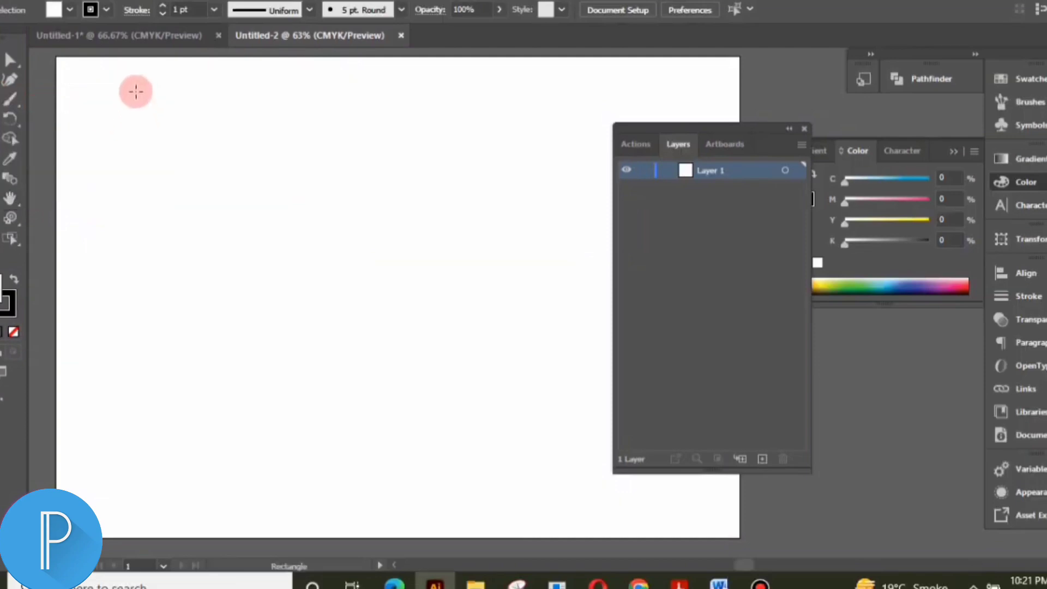
left_click_drag(136, 91, 346, 282)
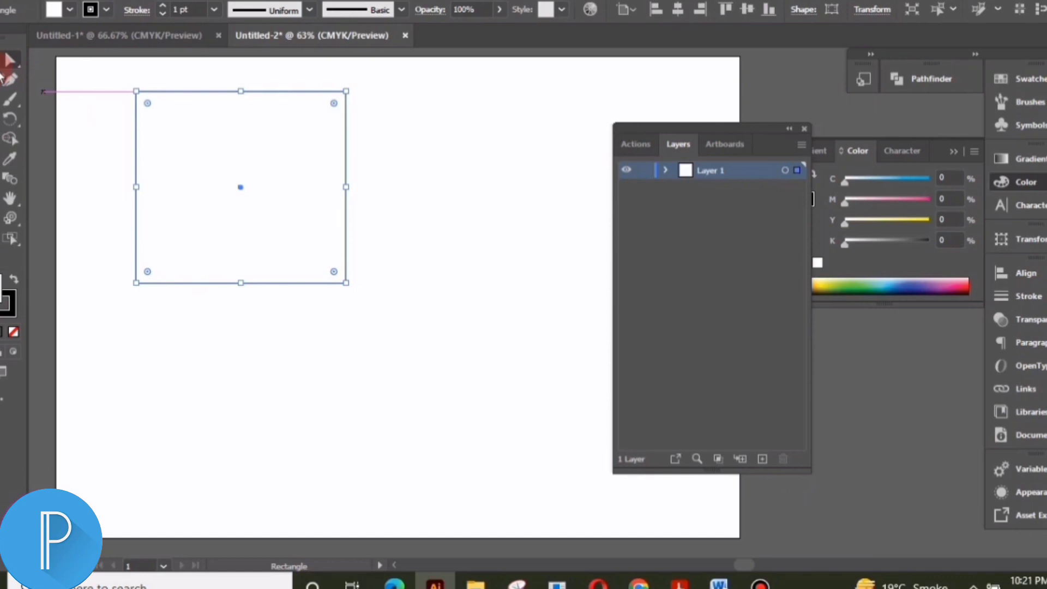
Duplicate the frame rectangle to the right and below to build a two-by-two grid of four equal frames.
left_click(10, 60)
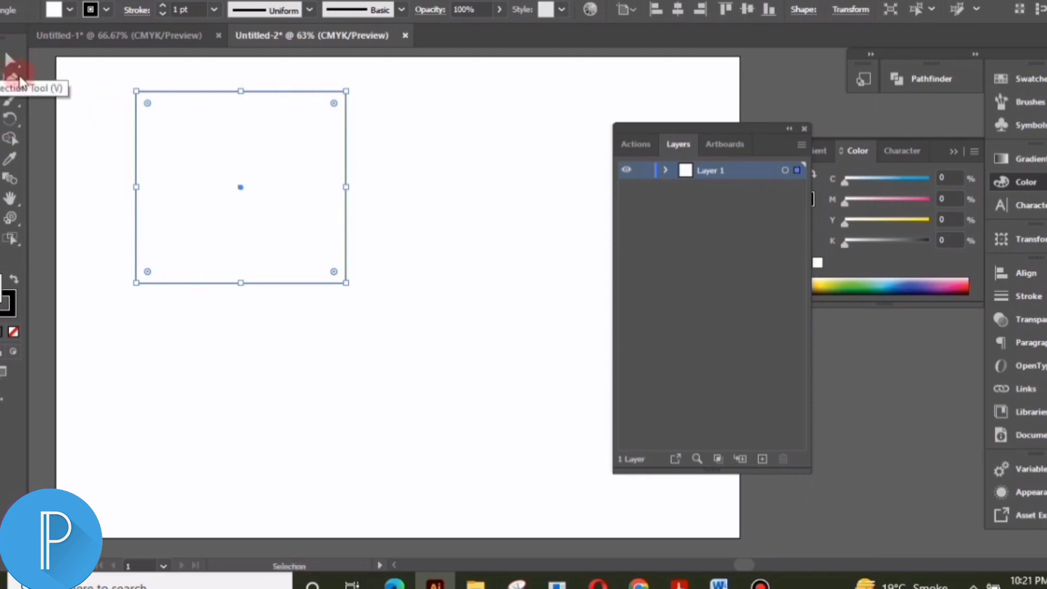
left_click(235, 187)
left_click_drag(238, 185, 456, 187)
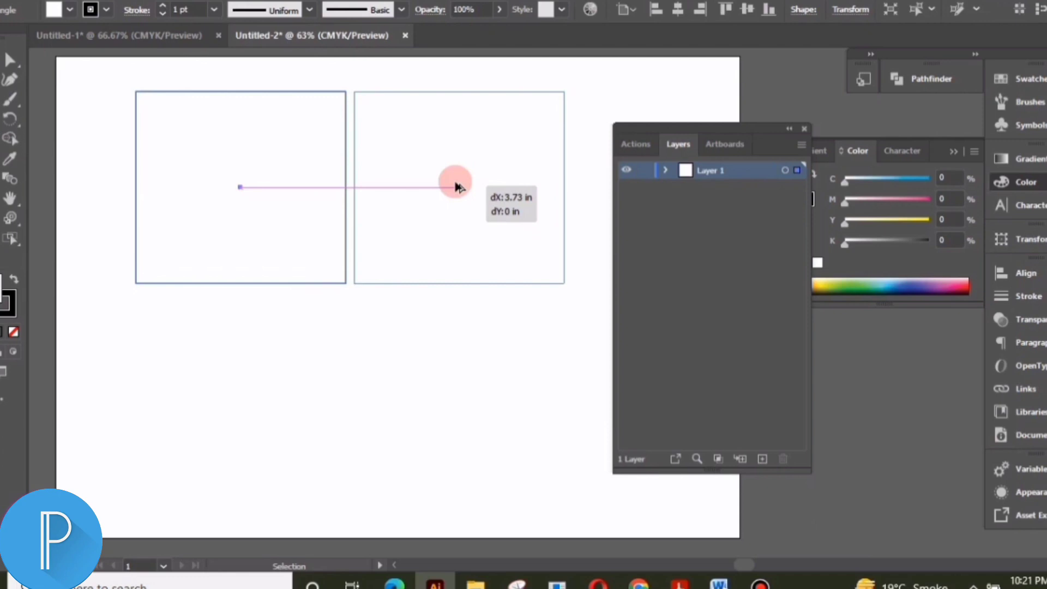
left_click_drag(457, 187, 456, 184)
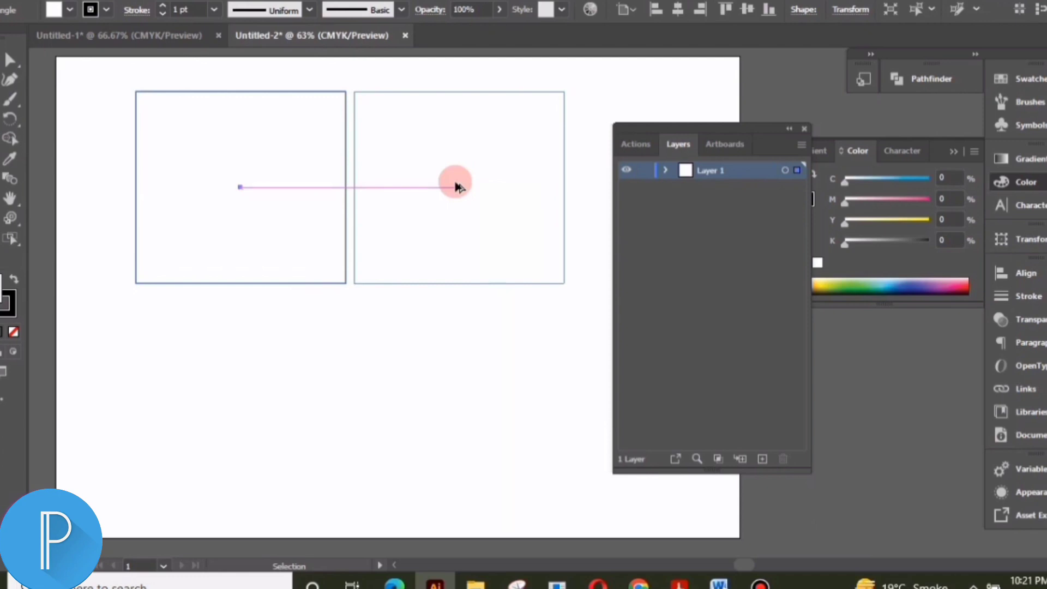
left_click(269, 221)
left_click_drag(261, 201, 480, 415)
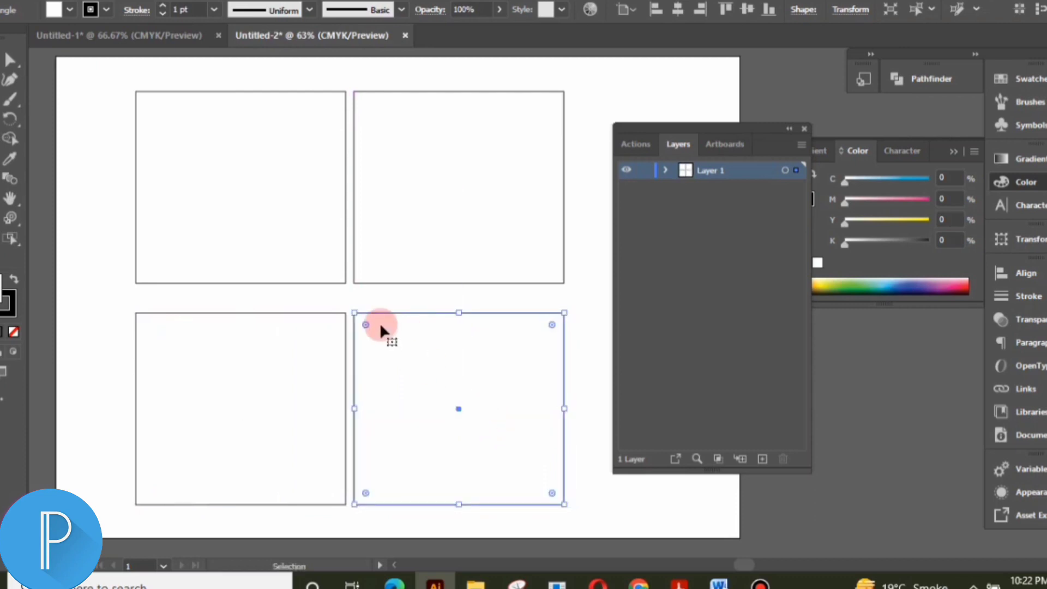
Select all four frame rectangles and lock them.
left_click(374, 283, "shift")
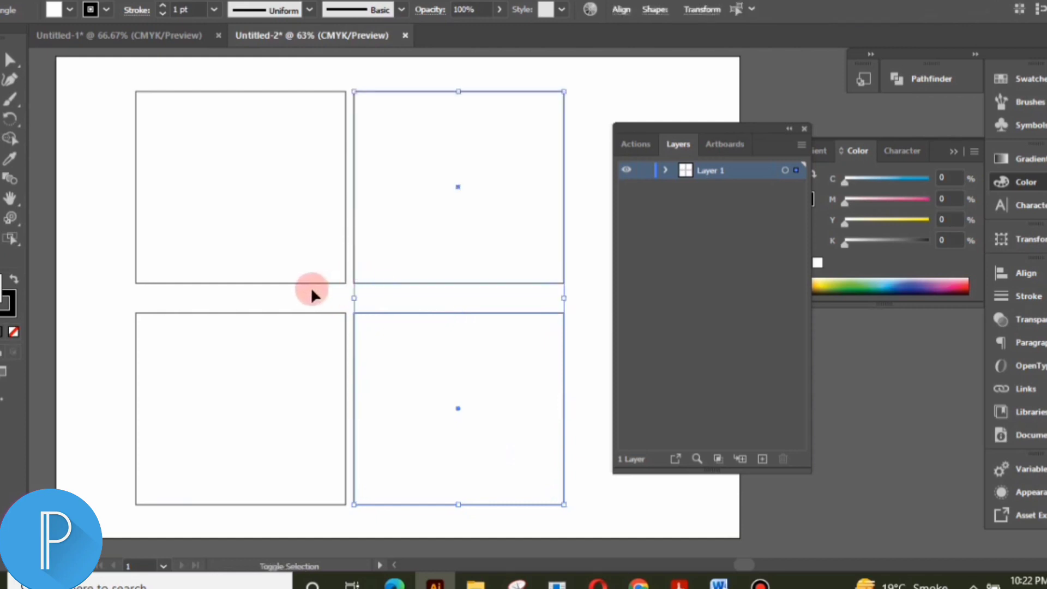
left_click(312, 283, "shift")
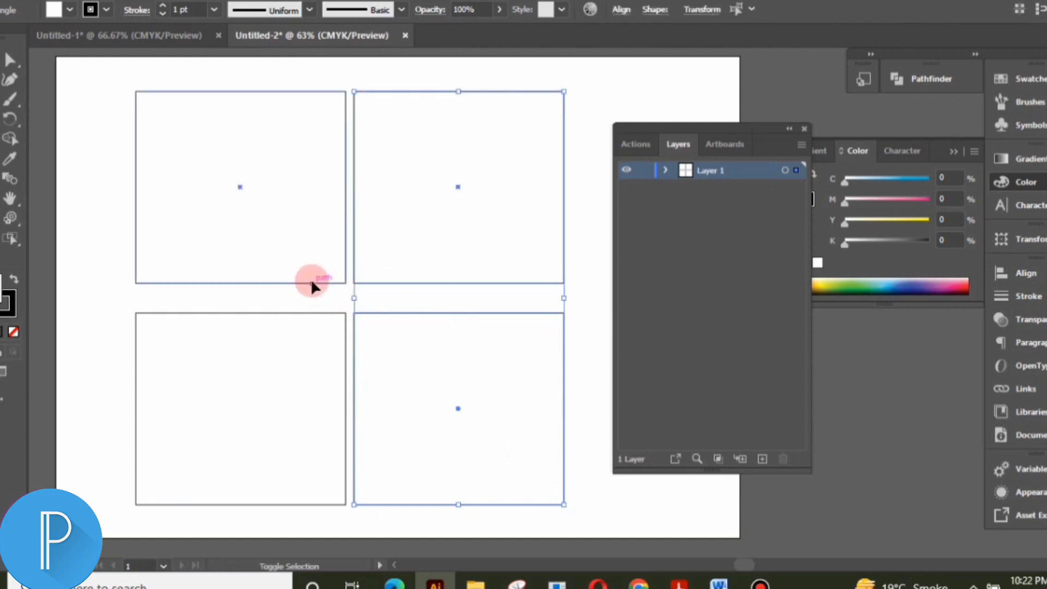
left_click(309, 313, "shift")
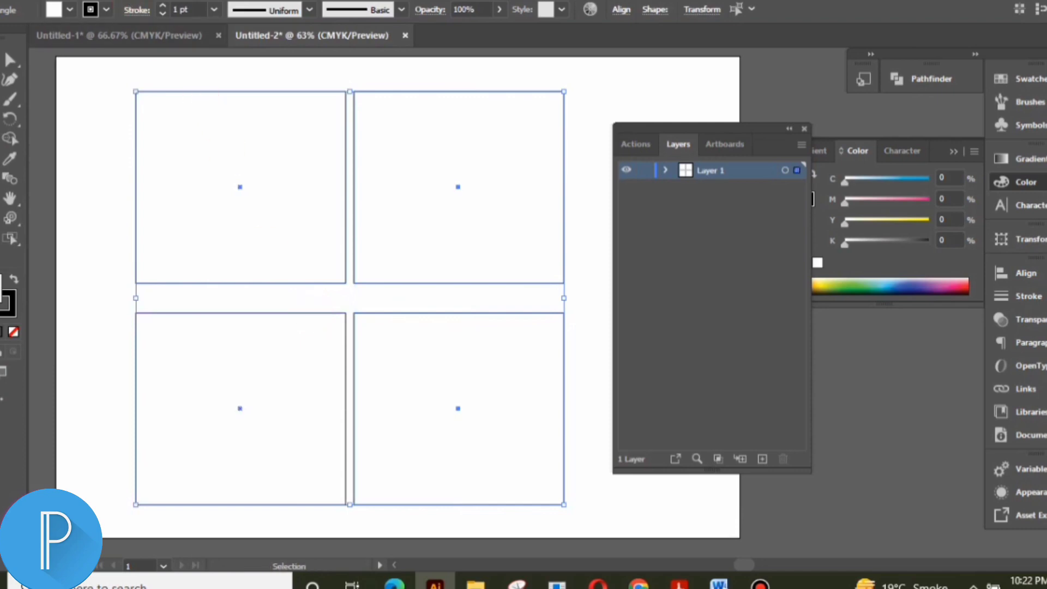
left_click(153, 2)
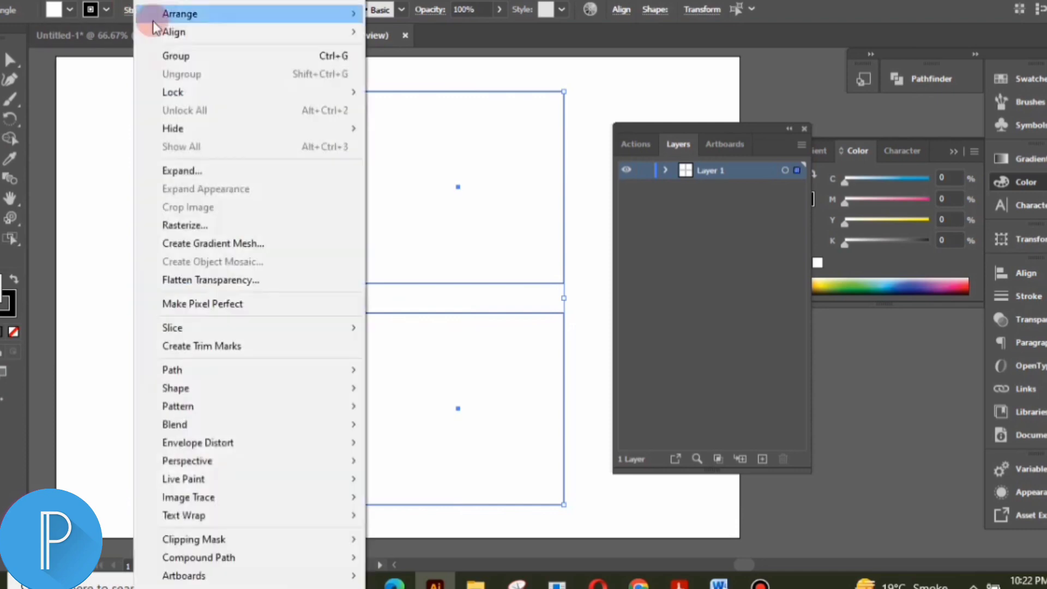
left_click(173, 92)
left_click(424, 93)
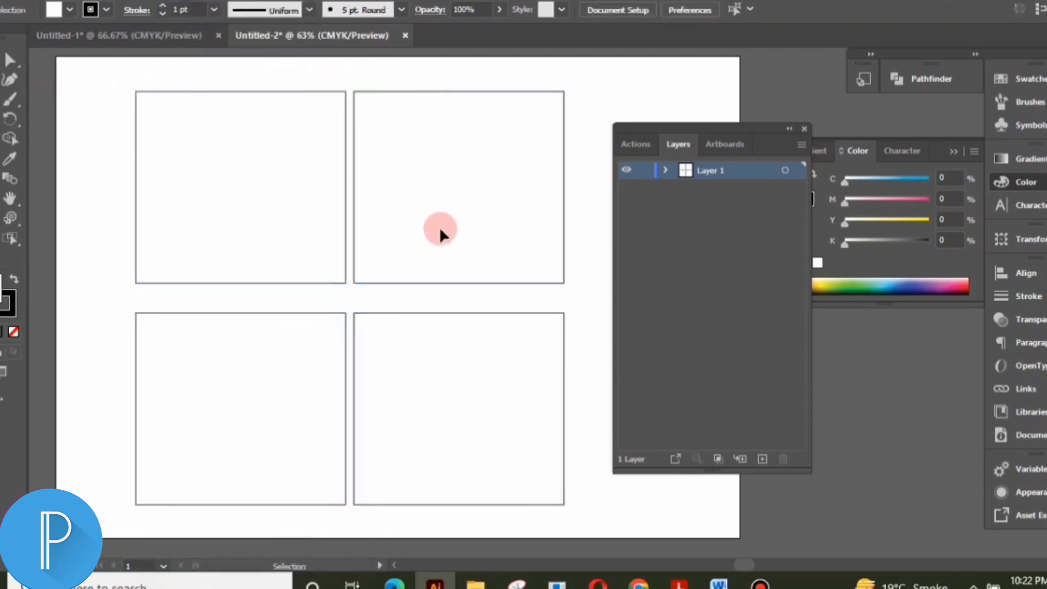
Draw a tall rectangle inside the left half of the upper-left frame, leaving a margin to the frame's edges.
key("z")
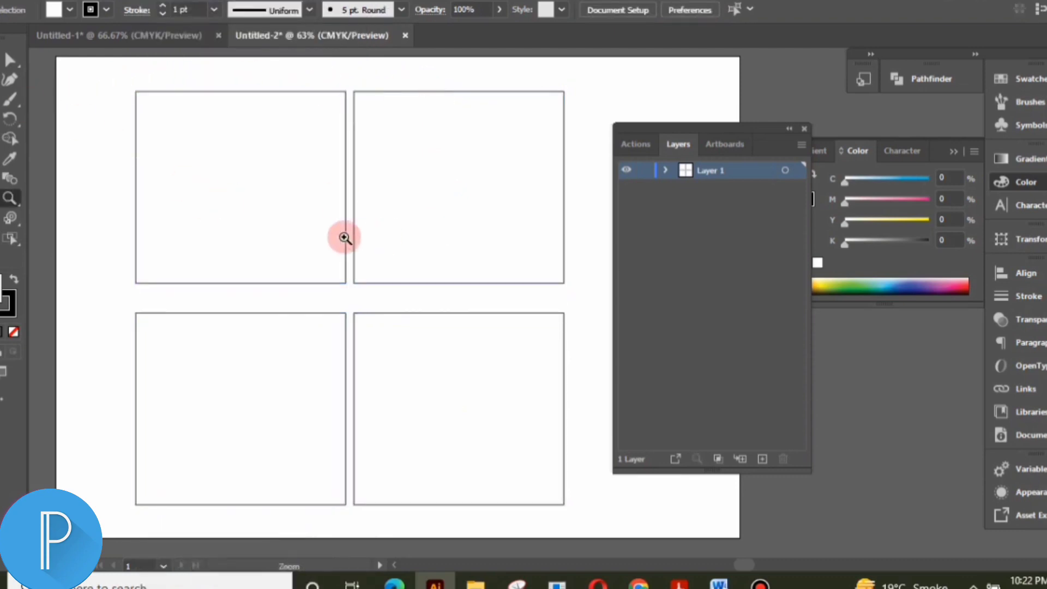
left_click(344, 238)
left_click(570, 273)
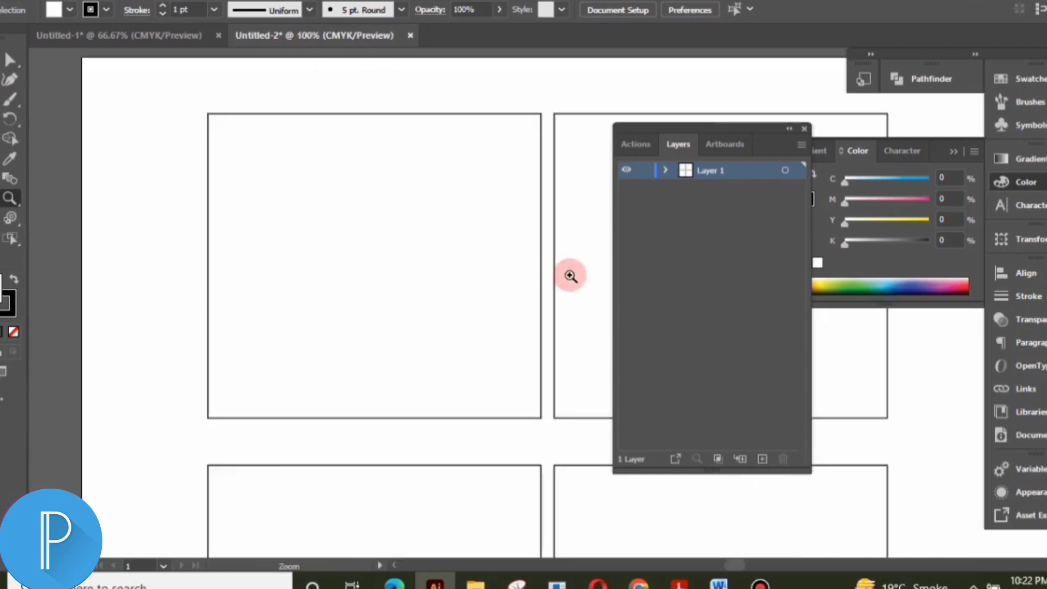
key("space")
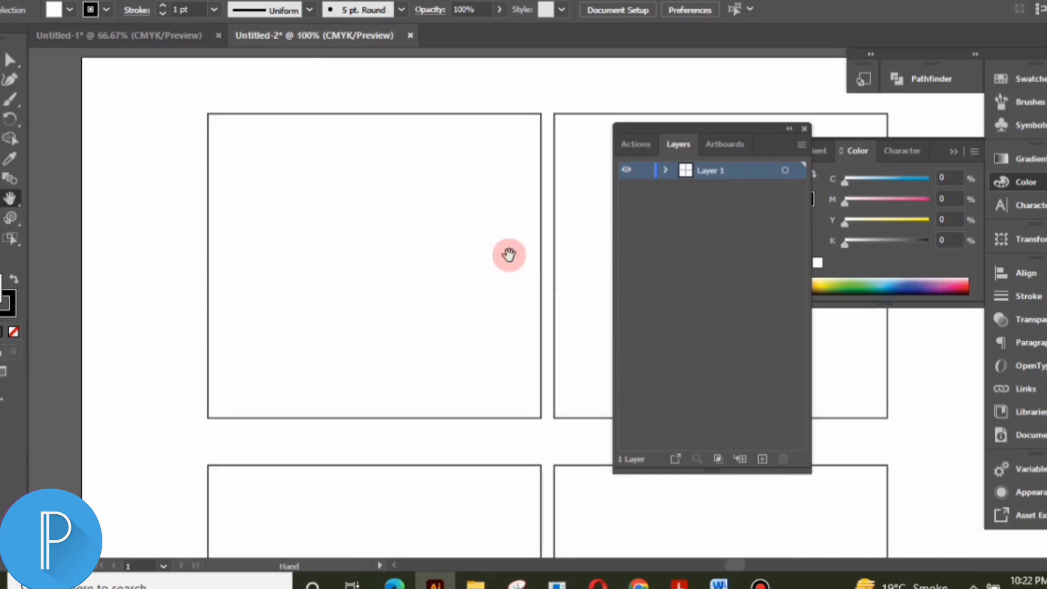
left_click_drag(547, 289, 428, 257)
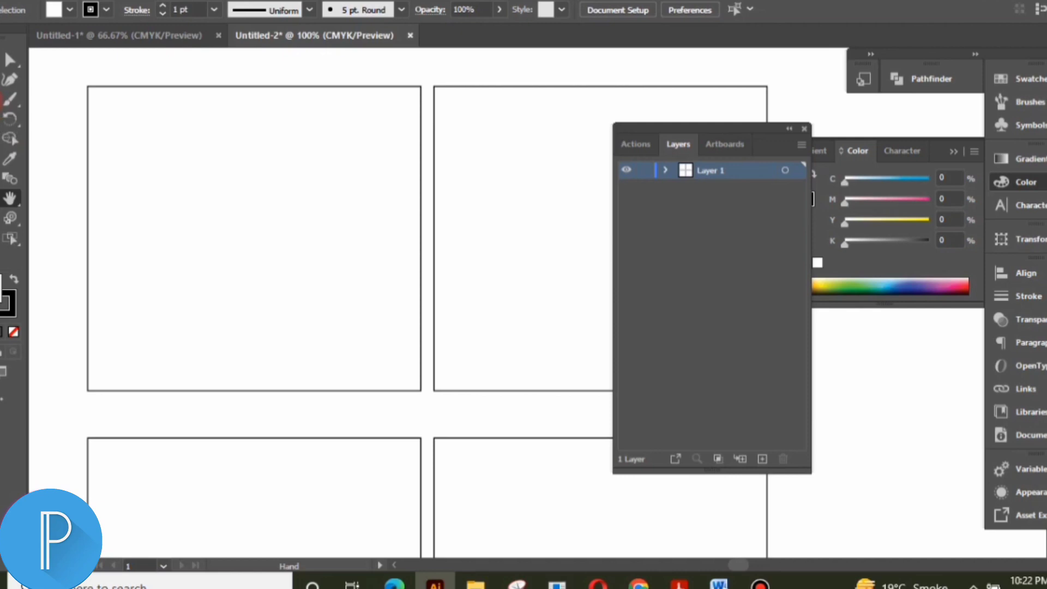
key("m")
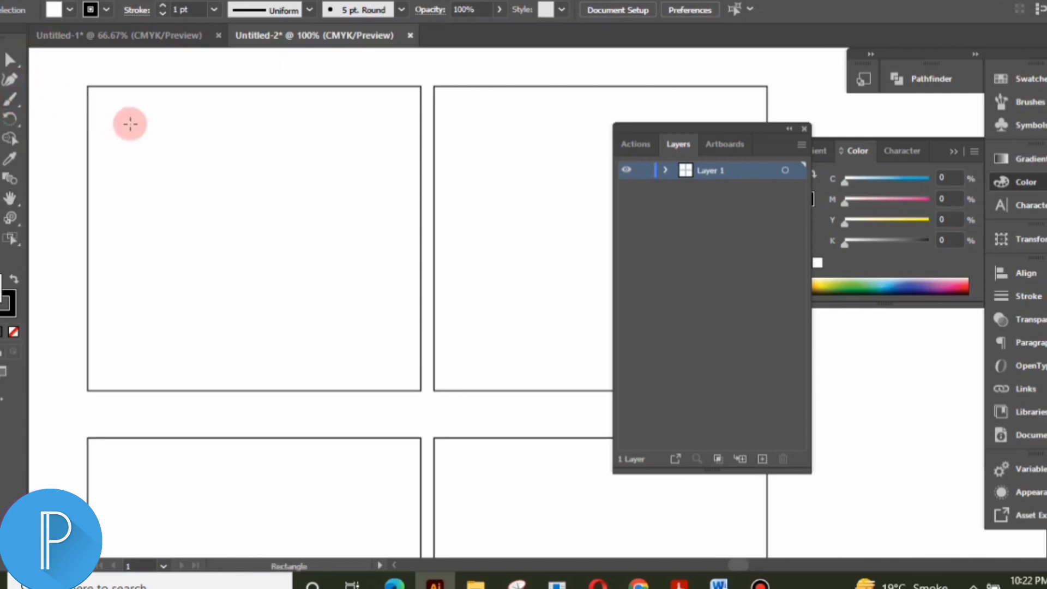
mouse_move(122, 109)
left_mouse_down()
mouse_move(254, 306)
mouse_move(241, 356)
mouse_move(260, 366)
left_mouse_up()
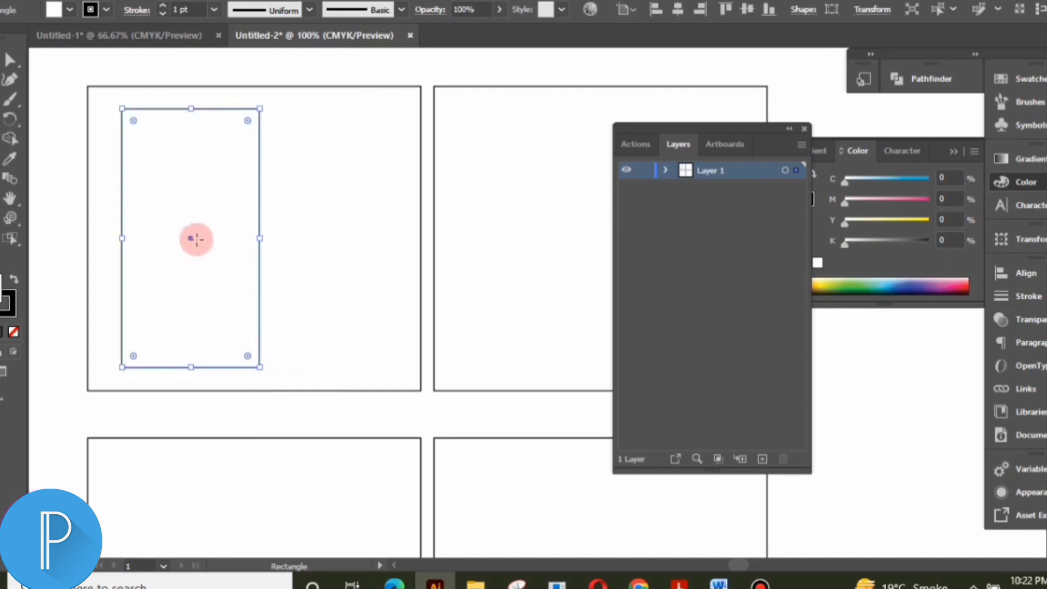
Duplicate the tall rectangle flush against its right side and swap the copy's fill and stroke to make it black.
left_click_drag(189, 238, 325, 238)
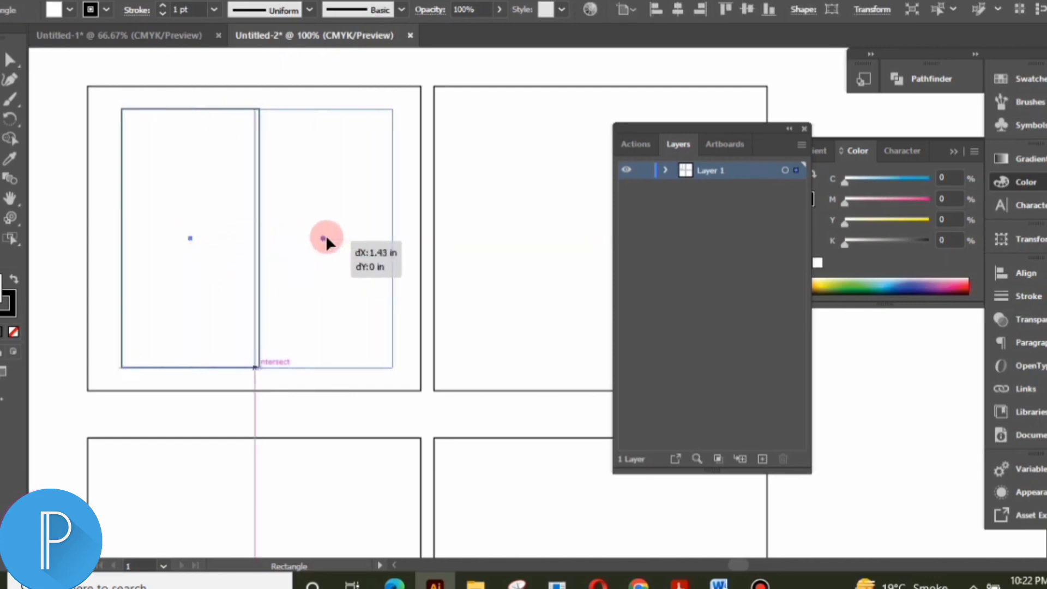
left_click_drag(325, 238, 325, 239)
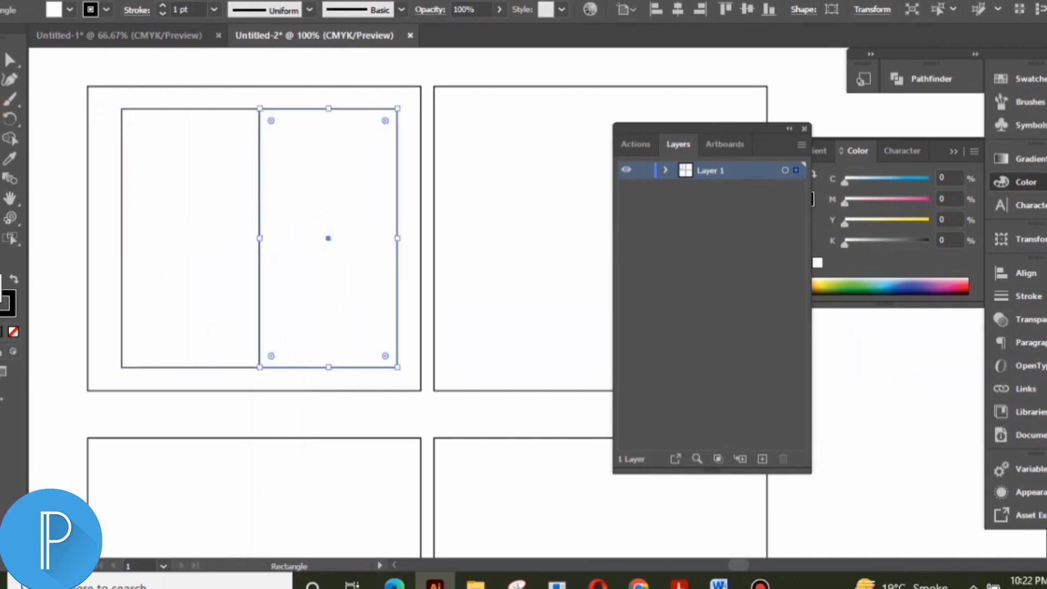
left_click(12, 281)
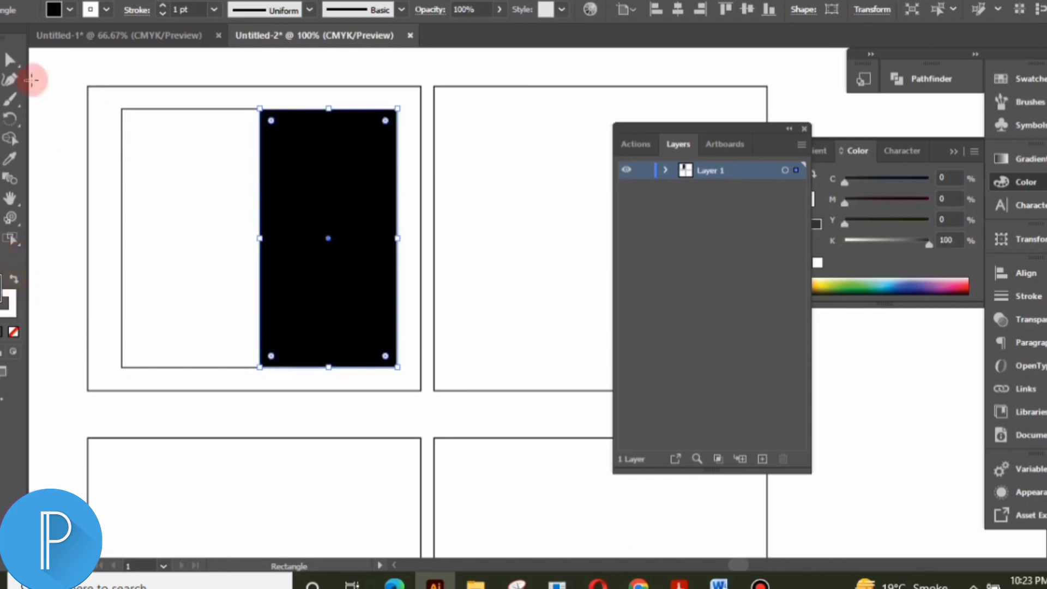
Fill the left tall rectangle with bright red.
left_click(10, 59)
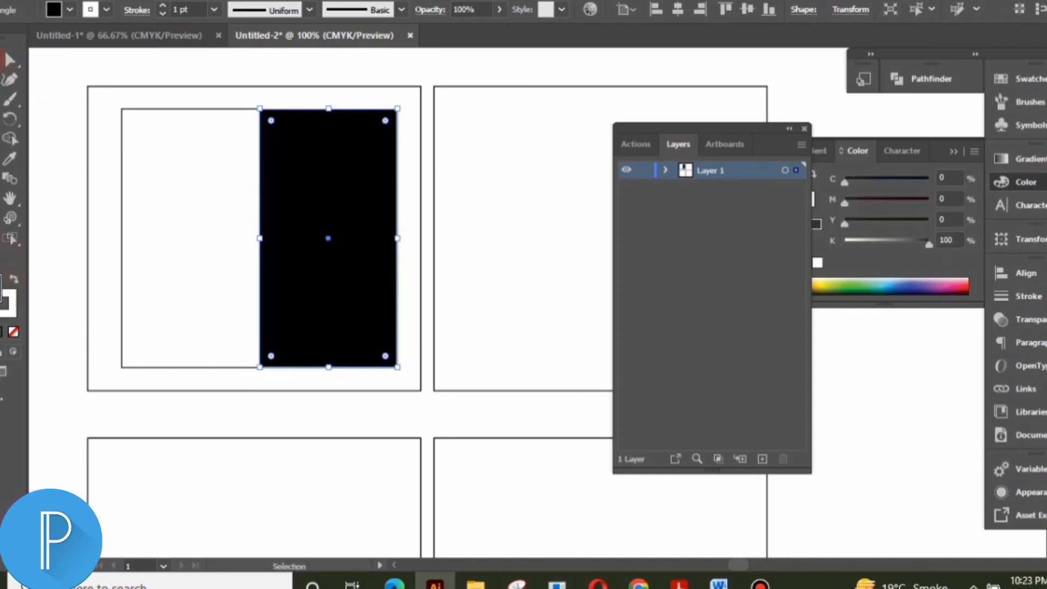
left_click(163, 107)
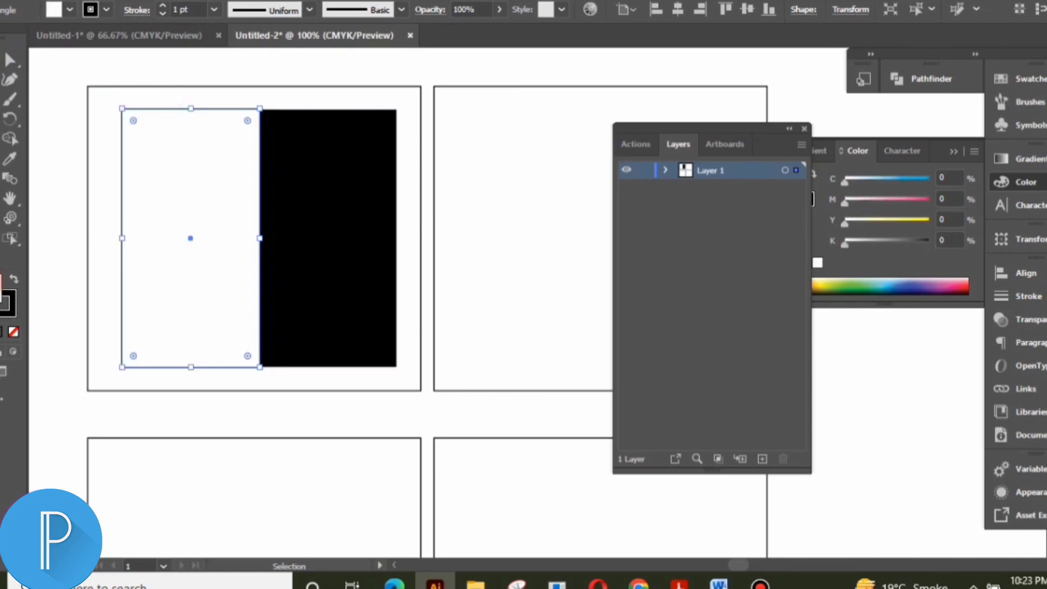
double_click(4, 289)
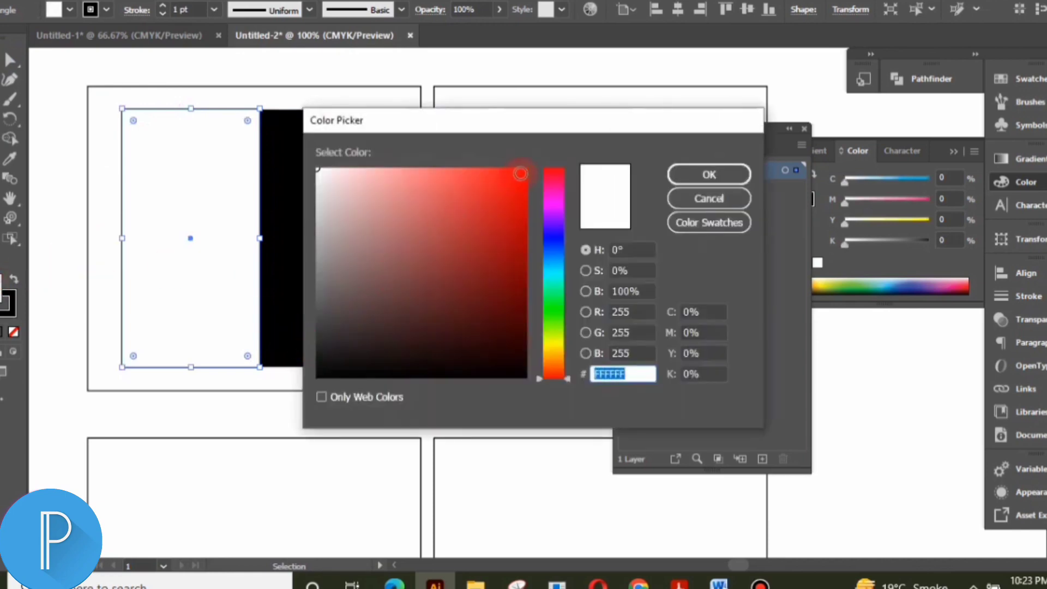
left_click(520, 173)
left_click(709, 173)
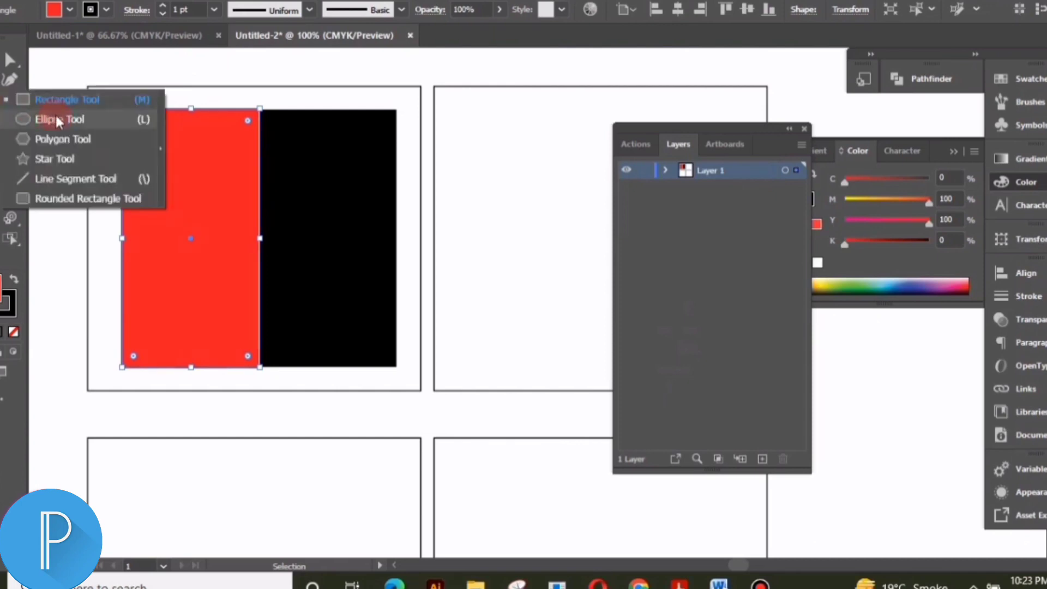
Draw a small circle in the red rectangle's upper-left corner and copy the black rectangle's fill and stroke onto it with the Eyedropper.
left_click(57, 117)
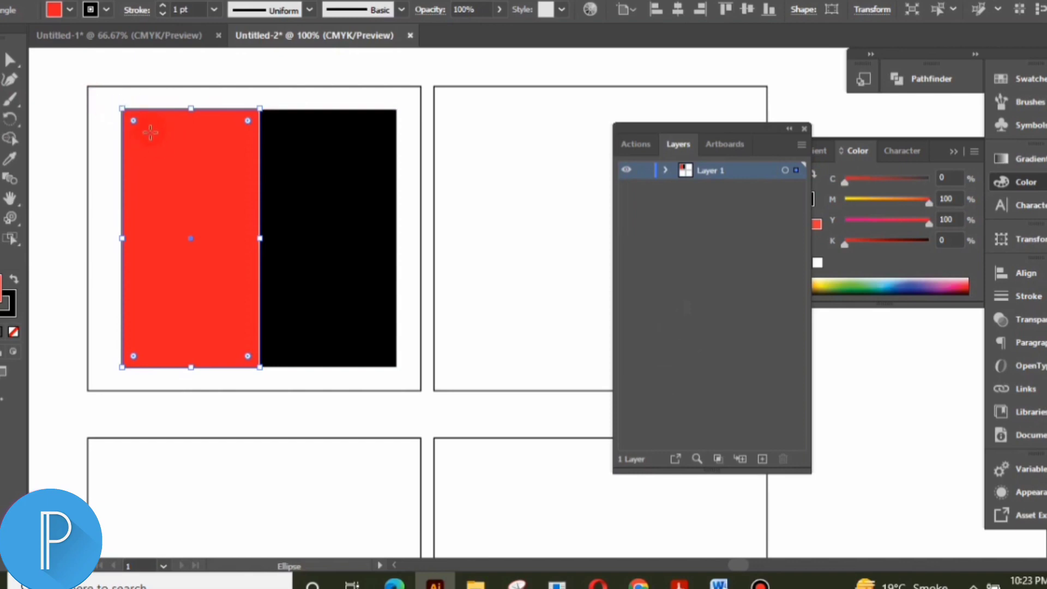
mouse_move(150, 133)
left_mouse_down()
mouse_move(149, 106)
mouse_move(155, 123)
left_mouse_up()
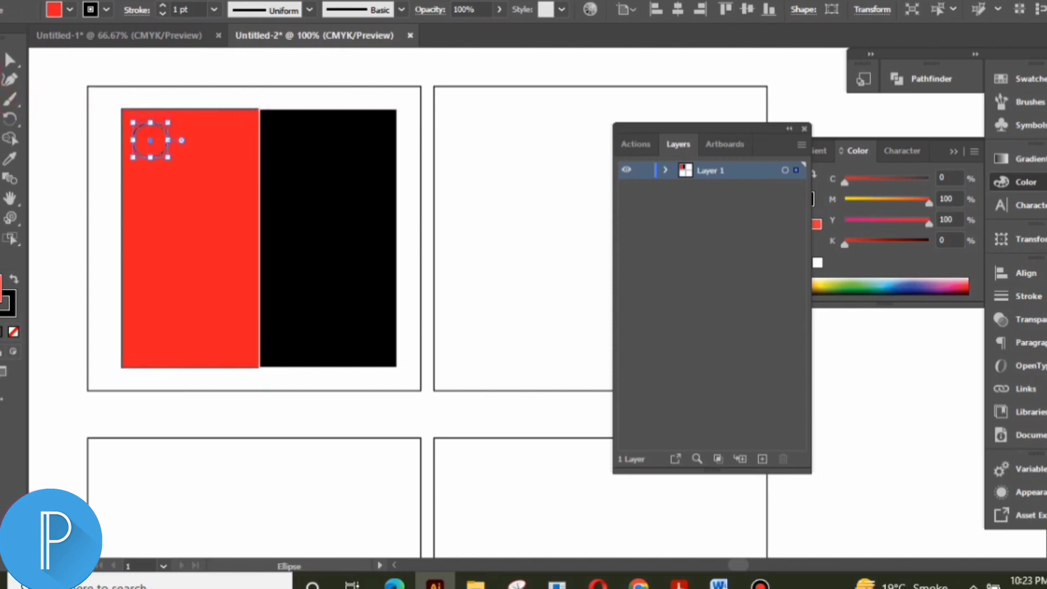
key("v")
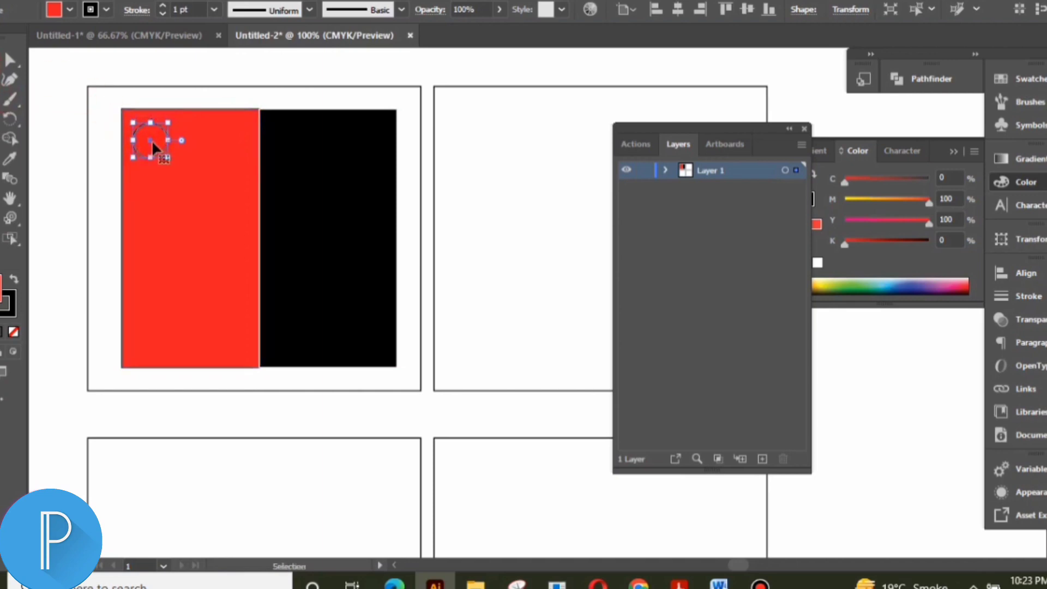
left_click(18, 185)
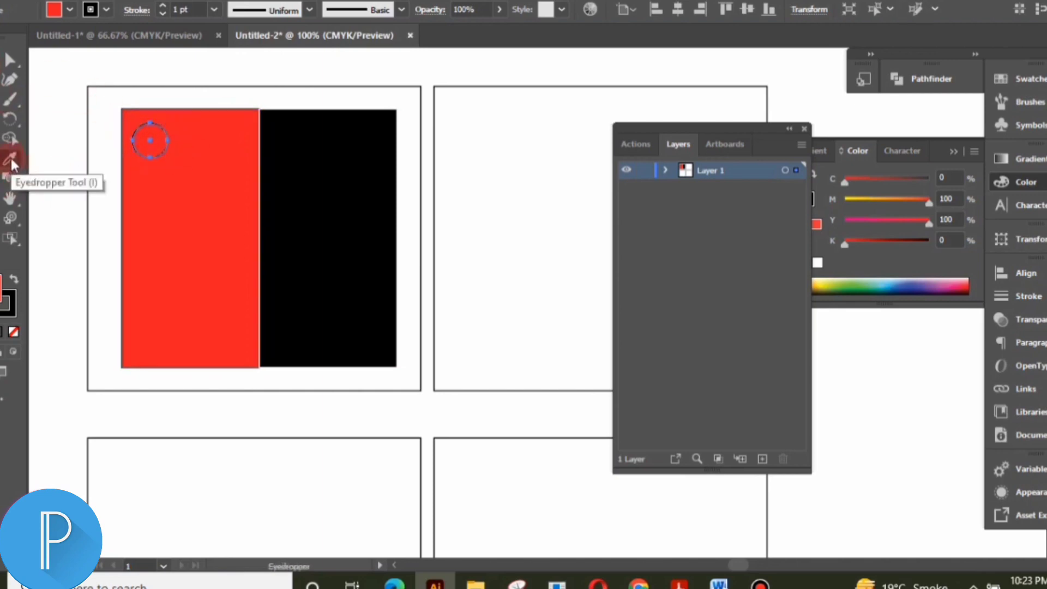
left_click(350, 206)
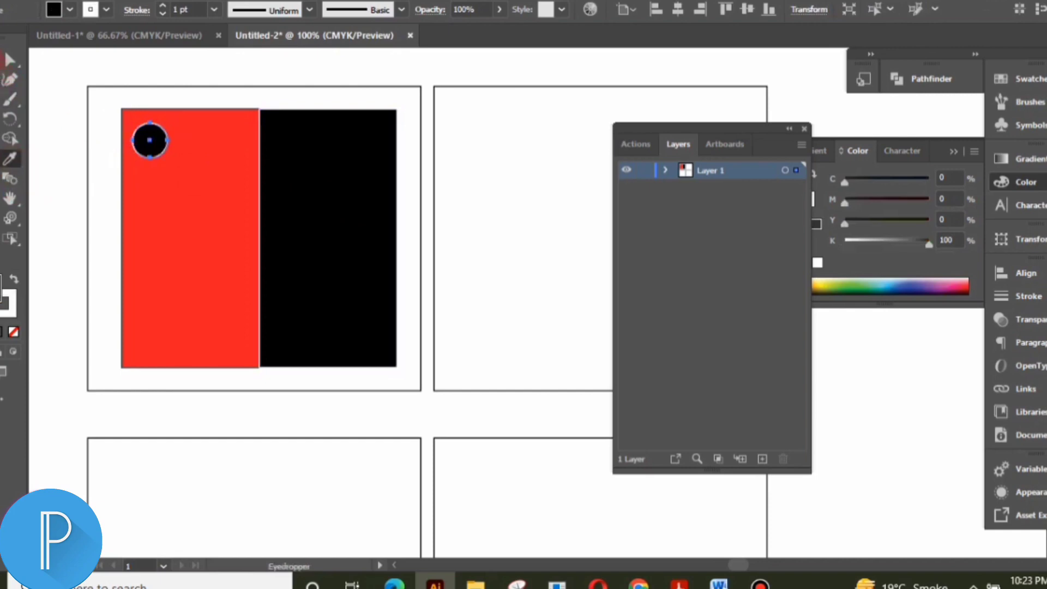
Duplicate the small black circle twice straight down to form an evenly spaced column of three on the red rectangle.
key("v")
left_click(152, 141)
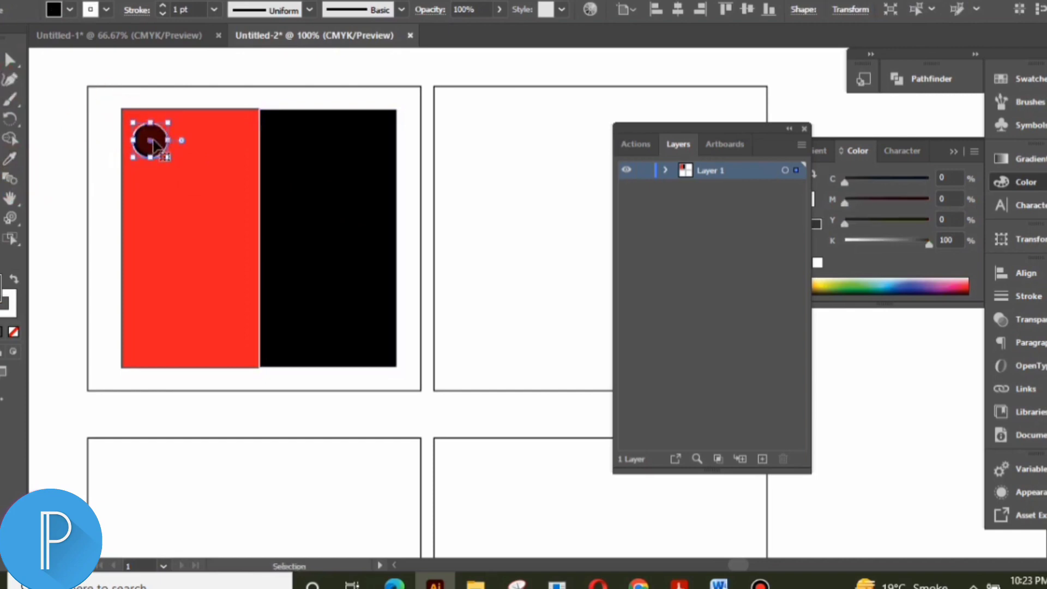
left_click_drag(154, 146, 155, 180)
left_click_drag(158, 221, 160, 224)
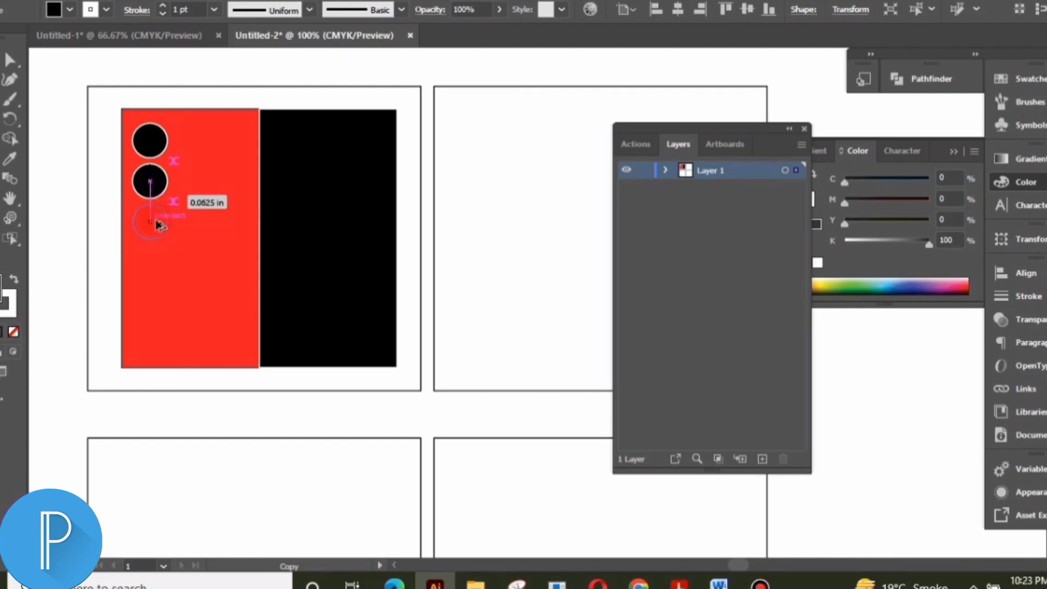
left_click_drag(156, 222, 156, 221)
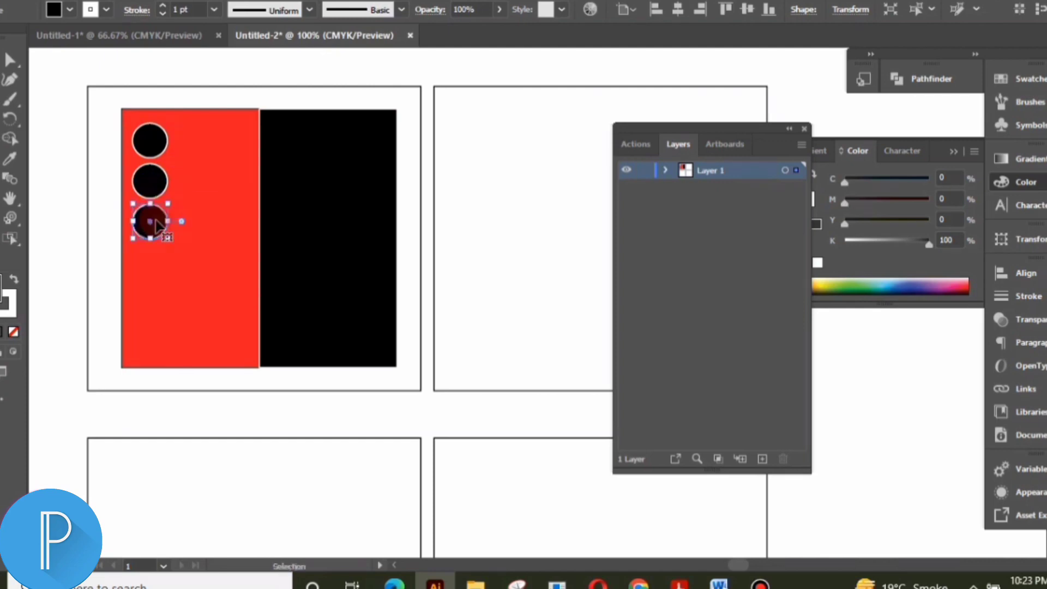
Remove the stroke from all three black circles on the red rectangle.
left_click(150, 182, "shift")
left_click(150, 141, "shift")
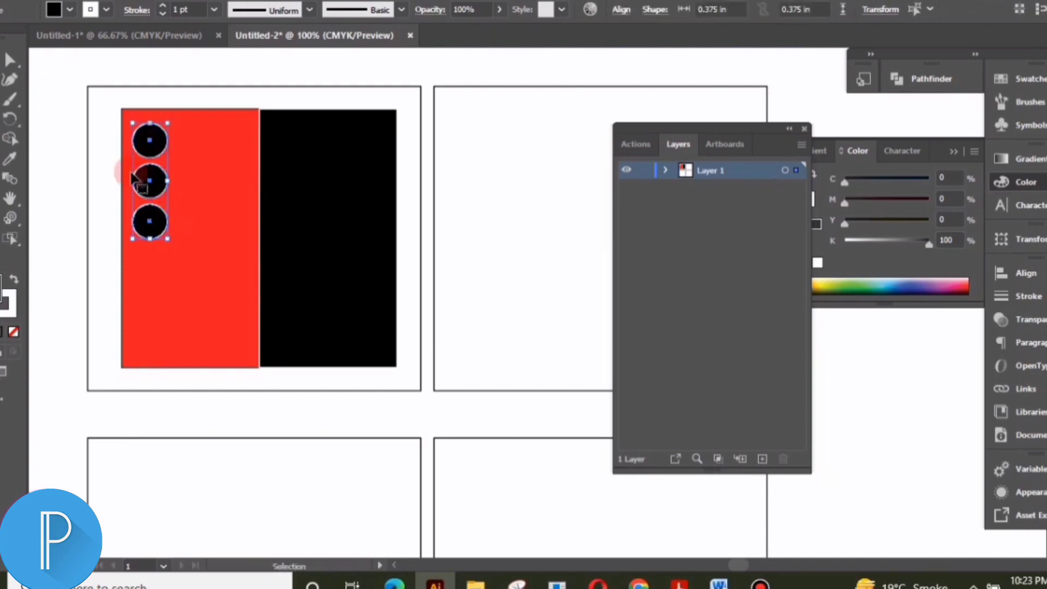
left_click(14, 299)
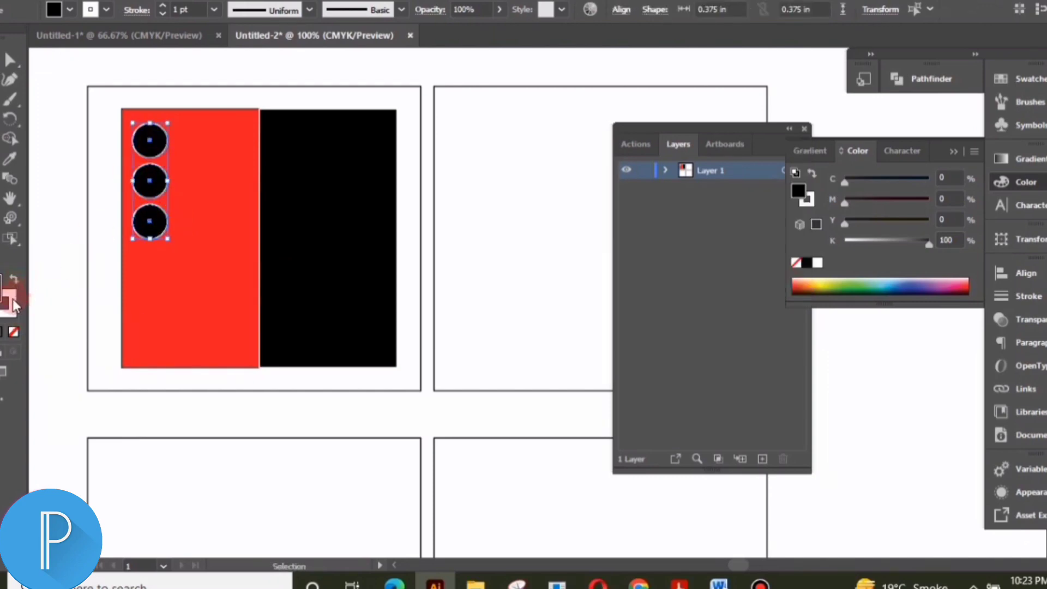
left_click(14, 332)
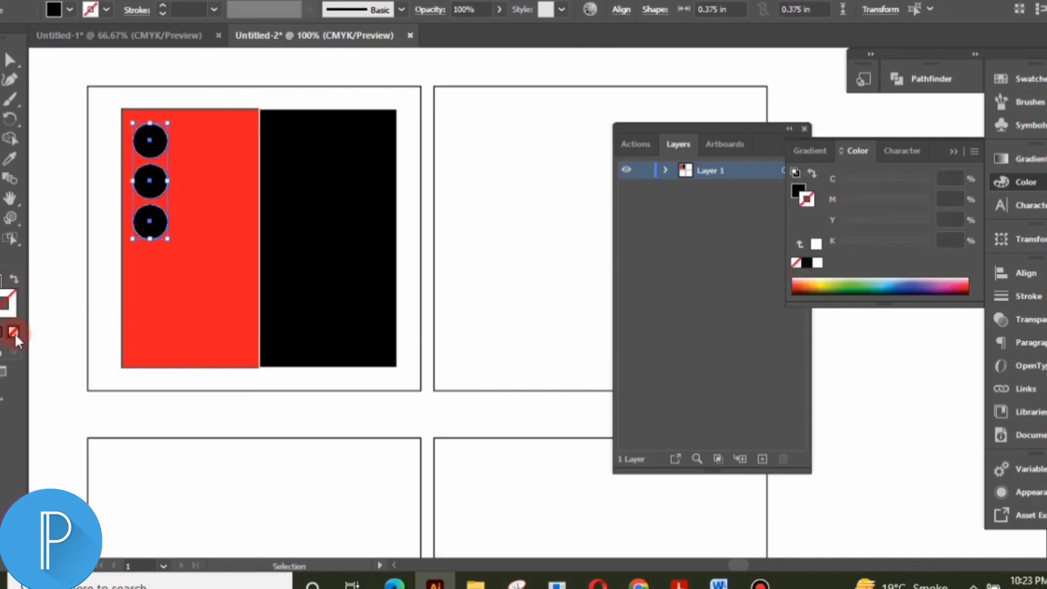
Remove the stroke from both the black and the red rectangle.
left_click(369, 273)
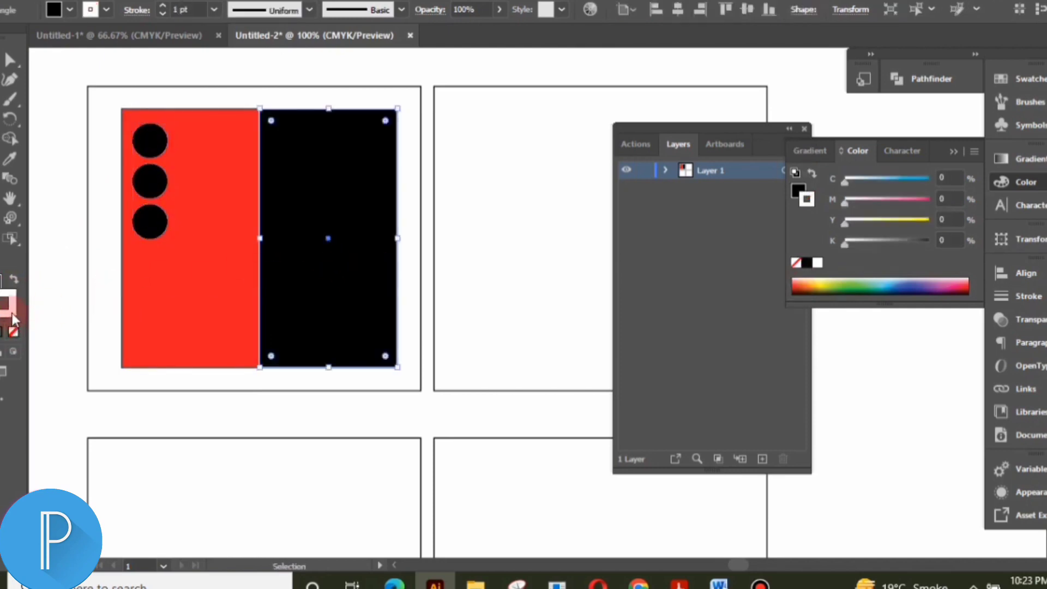
left_click(12, 313)
left_click(14, 332)
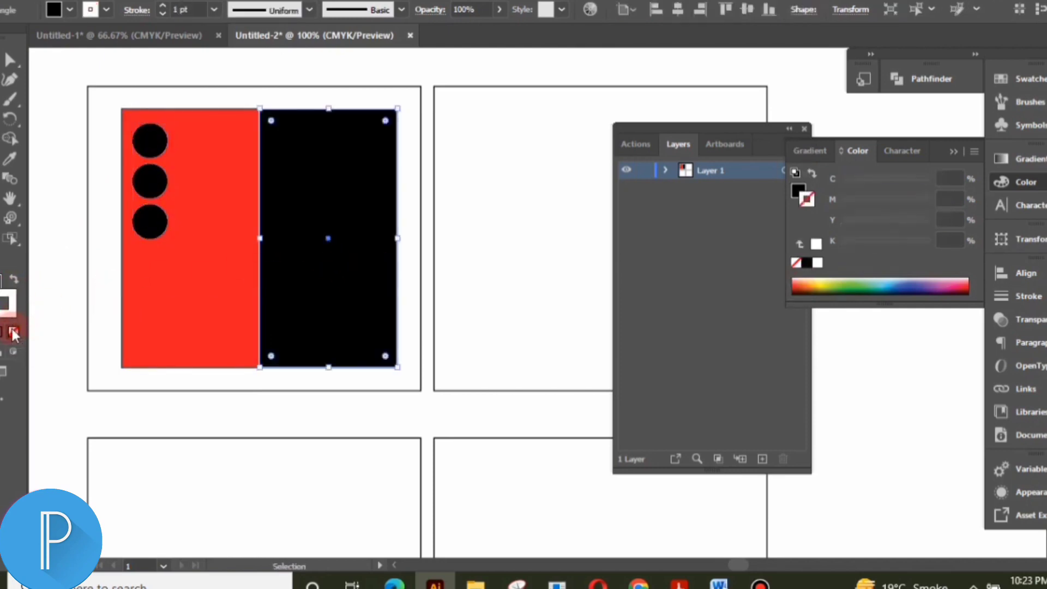
key("x")
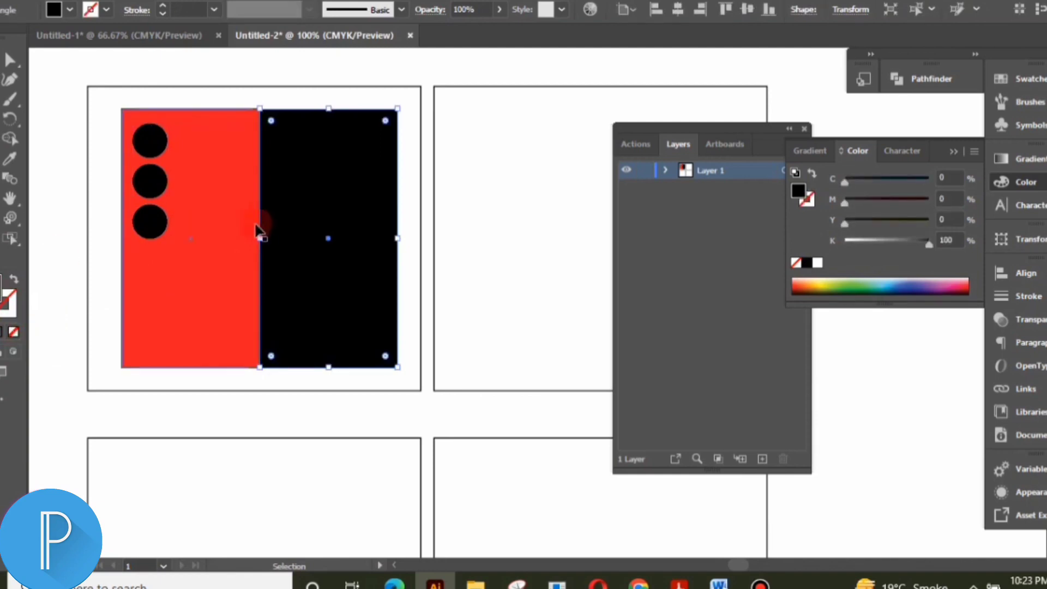
left_click(206, 214)
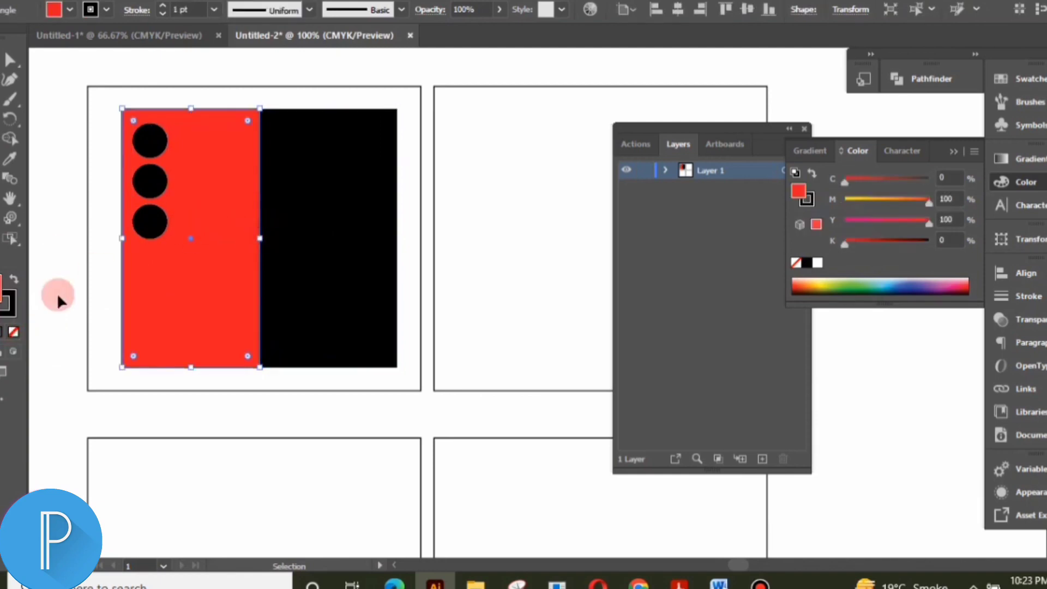
left_click(11, 303)
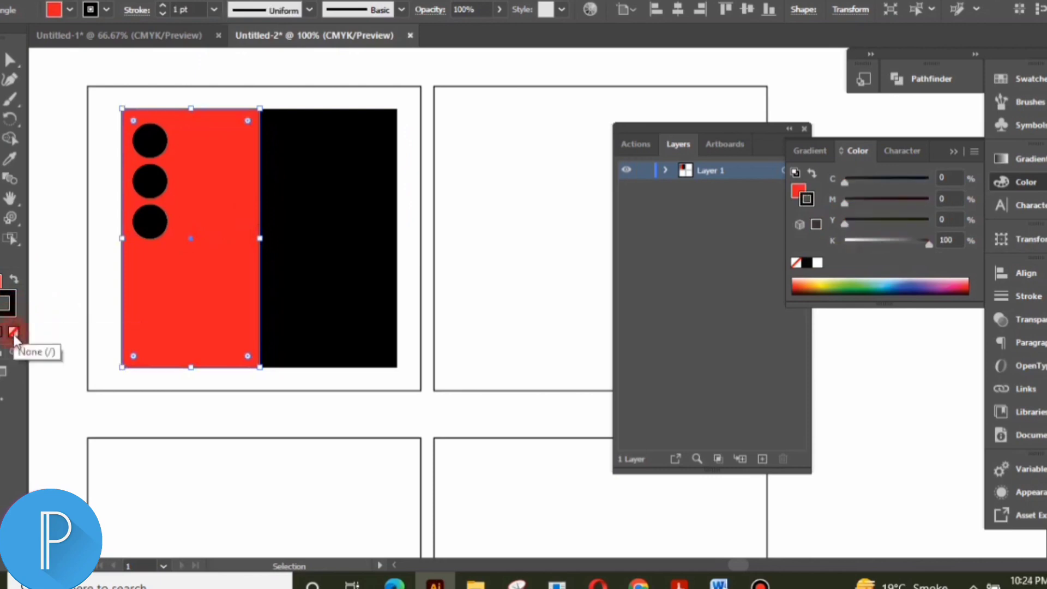
left_click(13, 334)
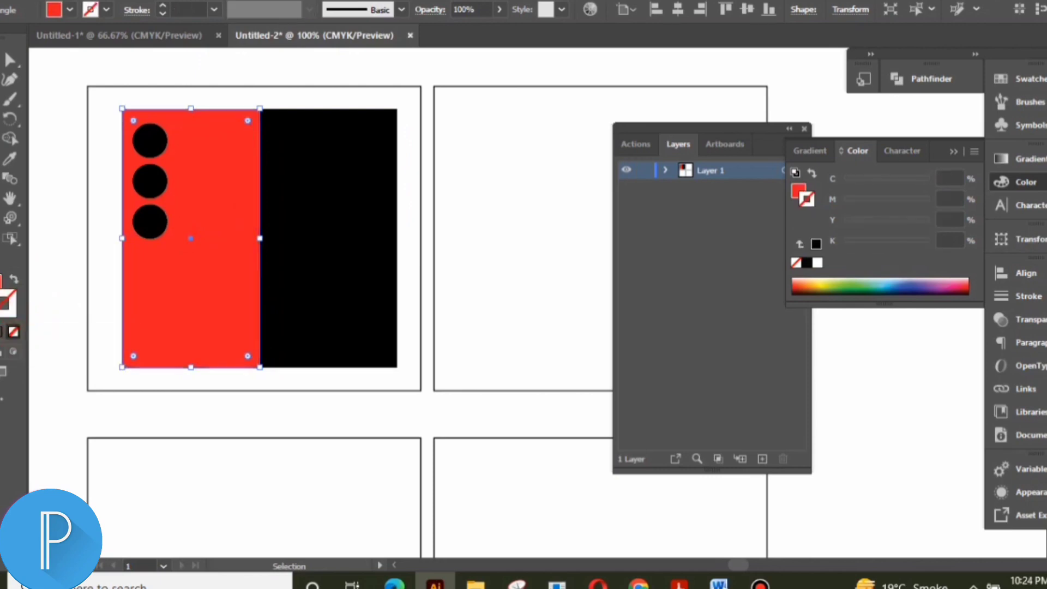
key("x")
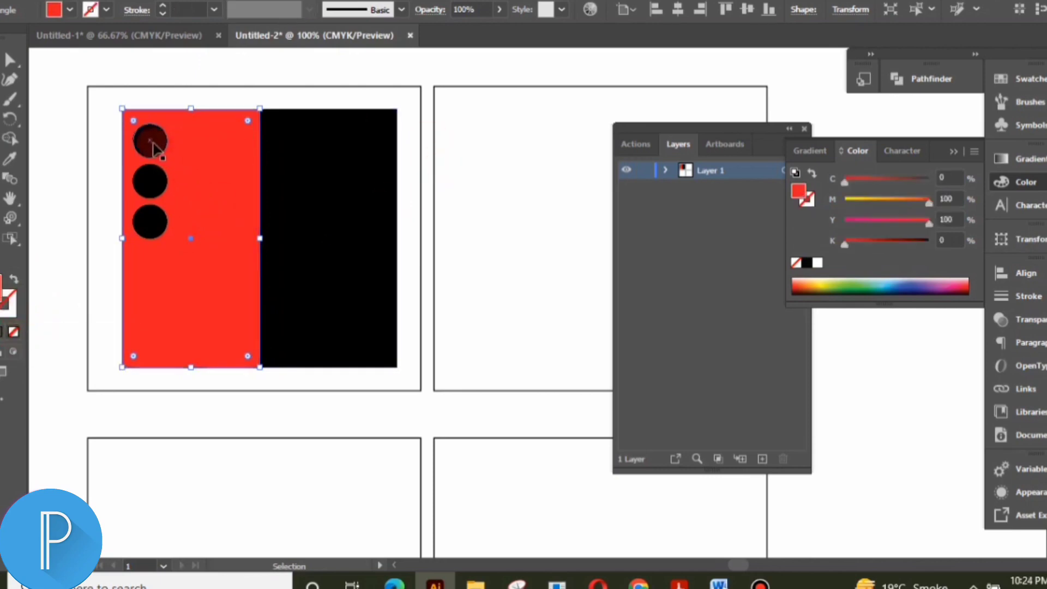
Copy the small circle to the black rectangle's lower-right corner and duplicate it upward into a column of three.
left_click_drag(153, 142, 374, 347)
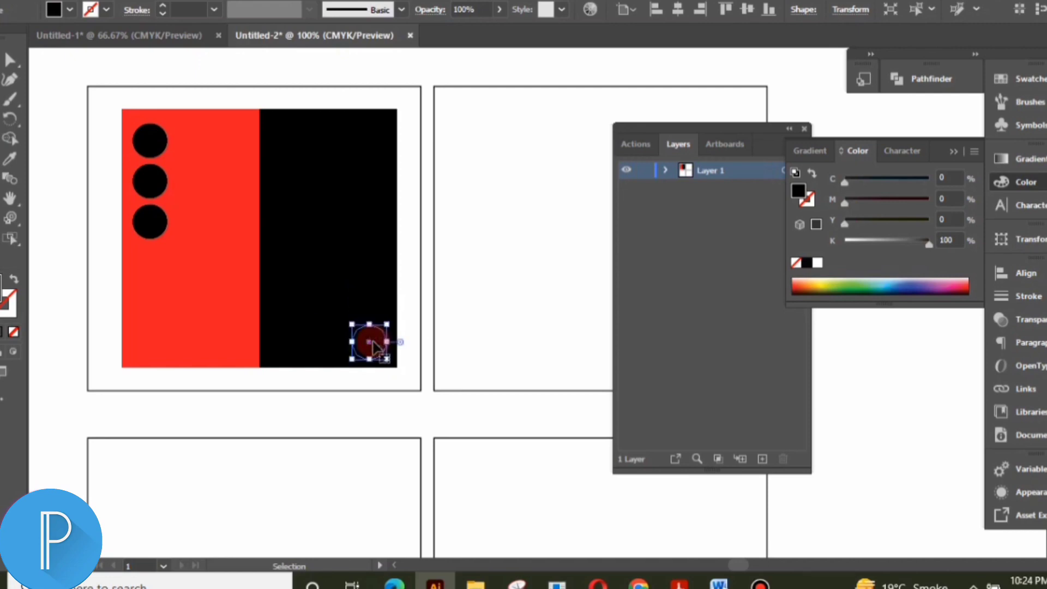
key("ctrl+z")
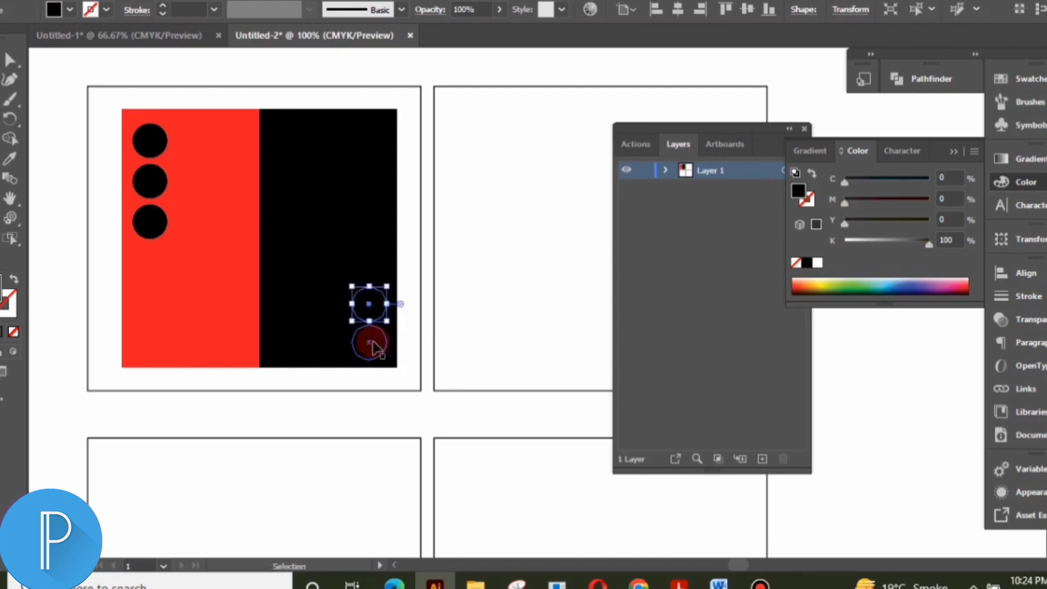
left_click_drag(374, 347, 375, 275)
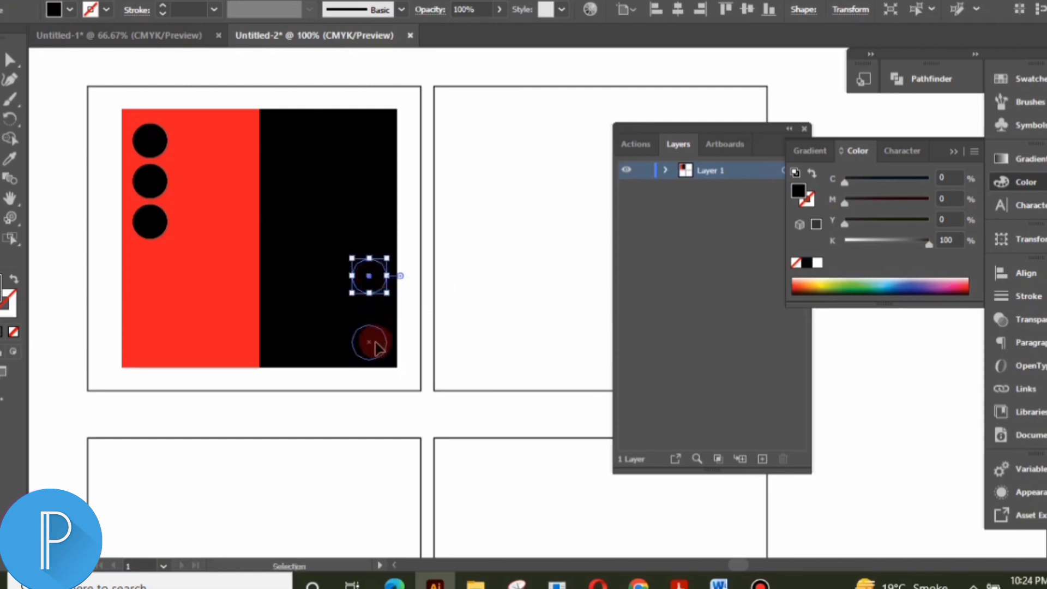
left_click_drag(376, 344, 375, 310)
Recolor the three circles on the black rectangle with the red rectangle's fill using the Eyedropper.
key("shift")
left_click(367, 276, "shift")
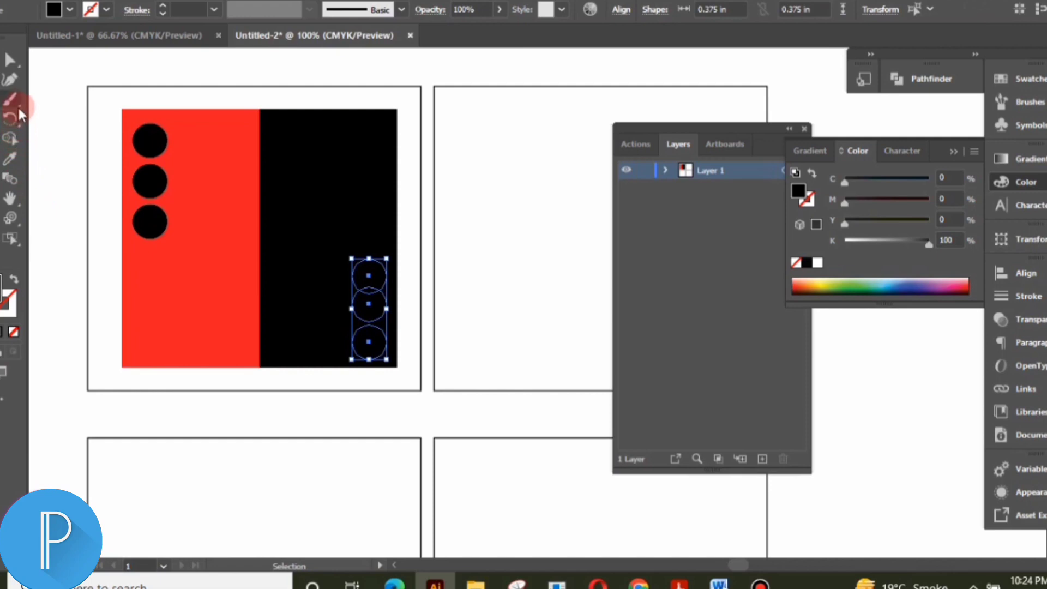
left_click(15, 155)
left_click(185, 268)
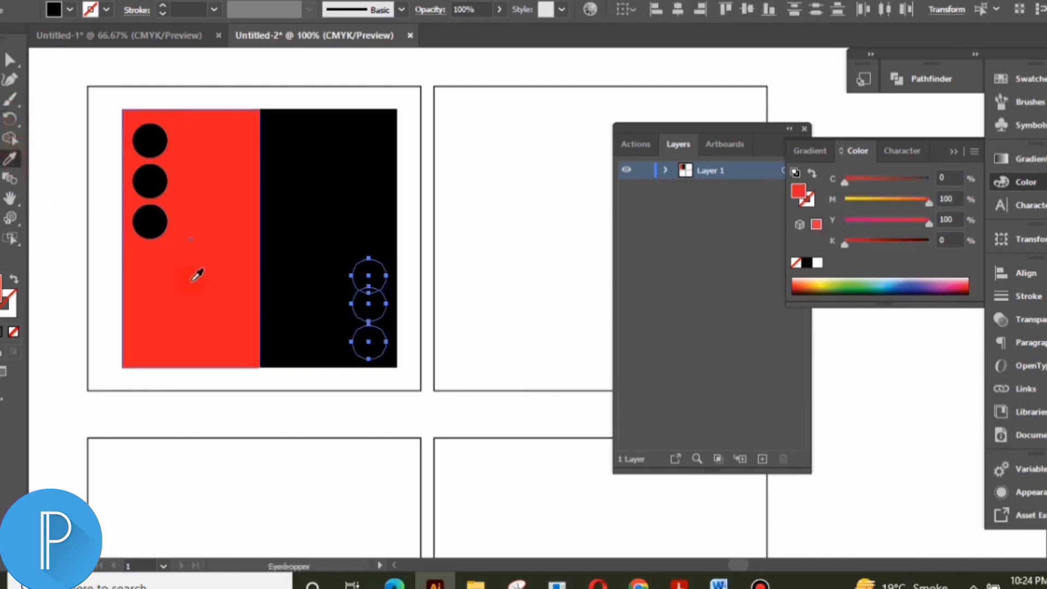
key("v")
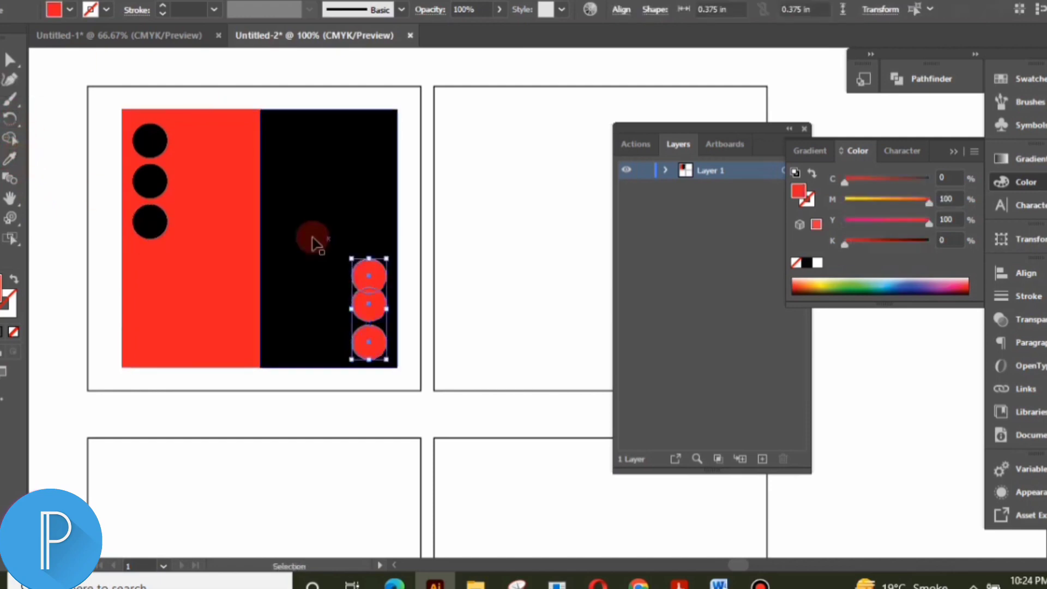
Nudge the topmost red circle upward so it is spaced evenly from the two below it.
left_click(313, 240)
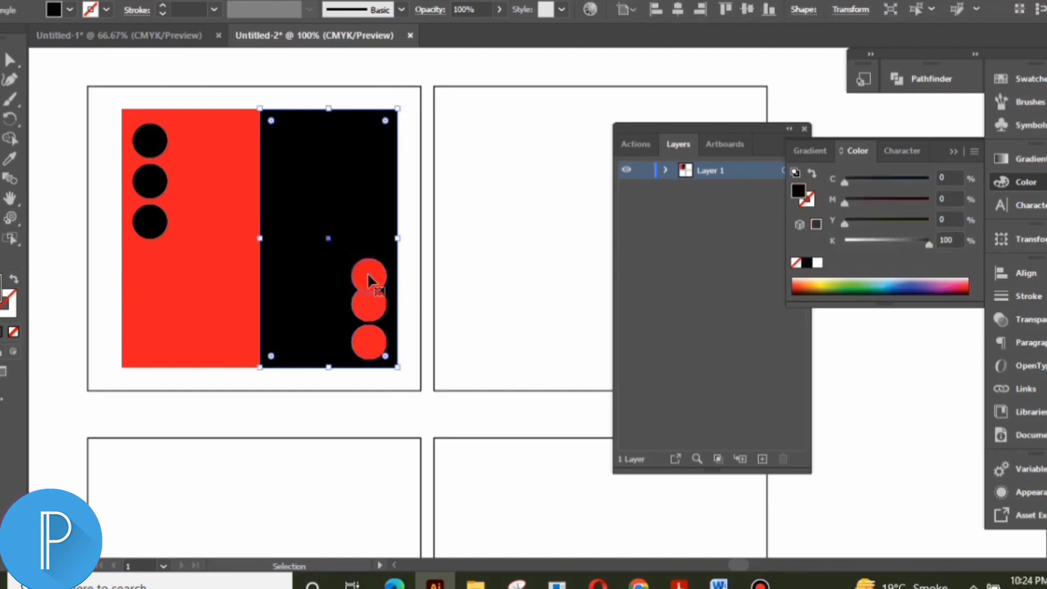
left_click(367, 274)
key("Up")
key("Up")
key("Up")
key("Up")
key("Up")
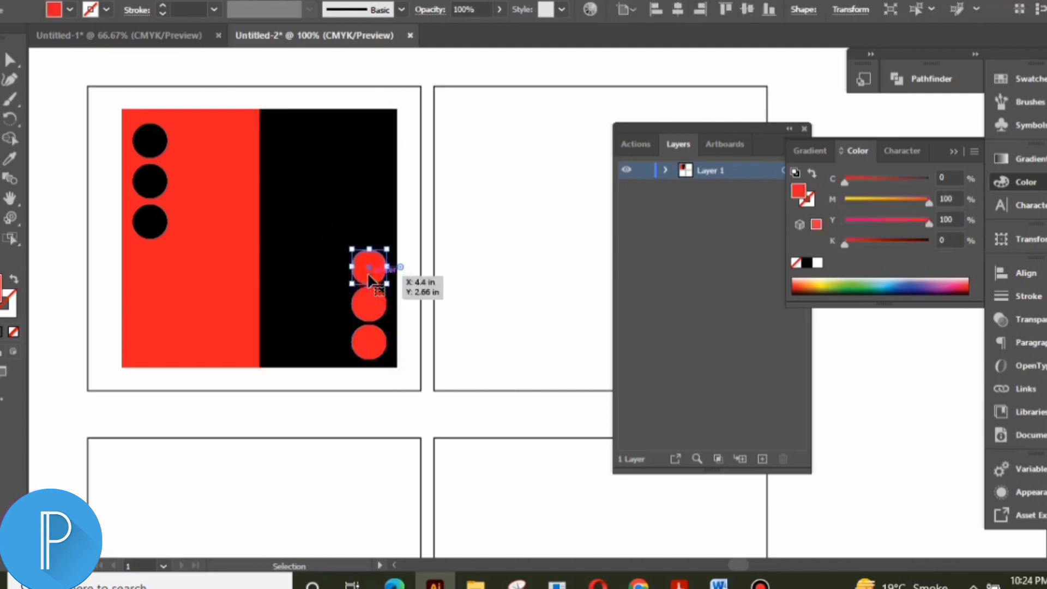
left_click(267, 298)
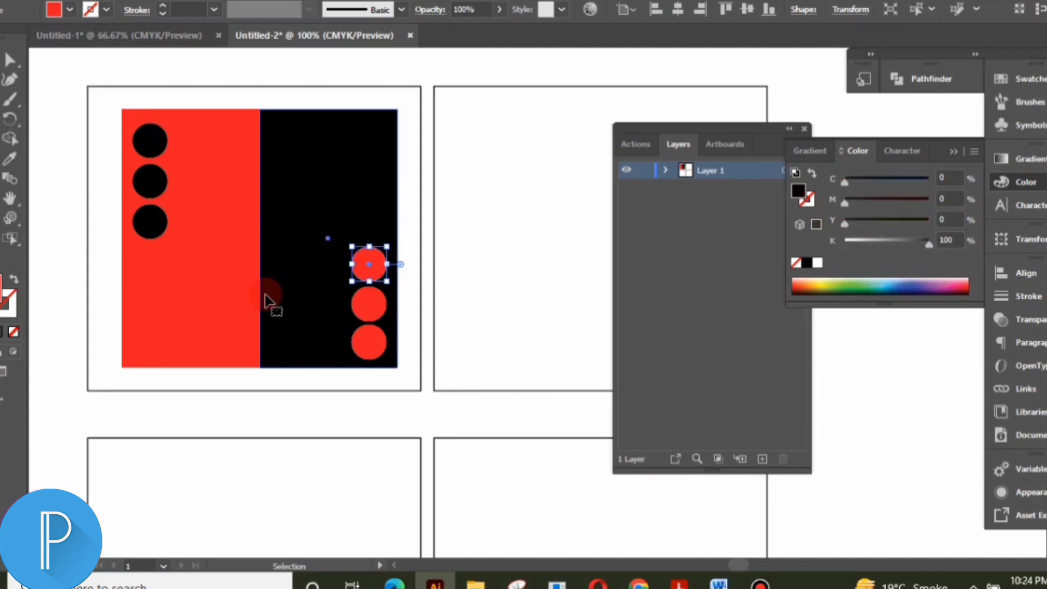
Add the text label "Repetition" below the first frame and enlarge it to about 22.8 pt.
left_click(10, 137)
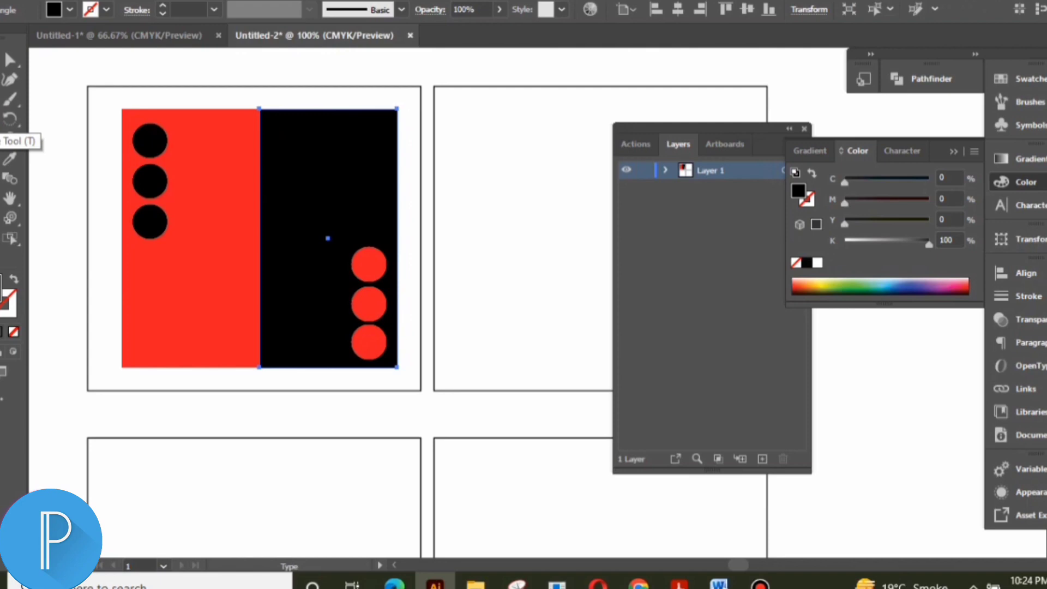
left_click(168, 415)
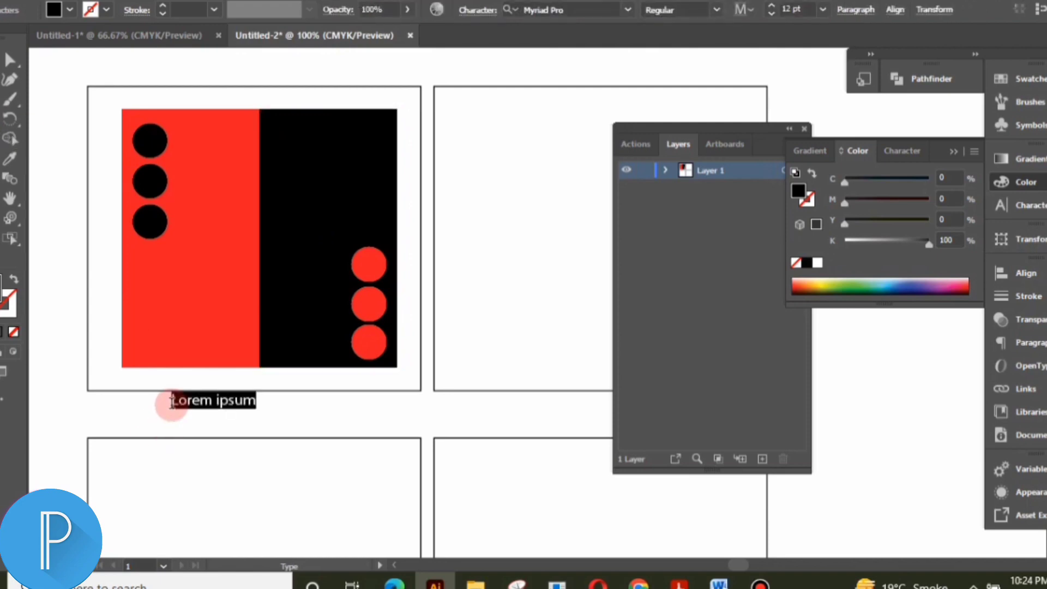
type("Repe")
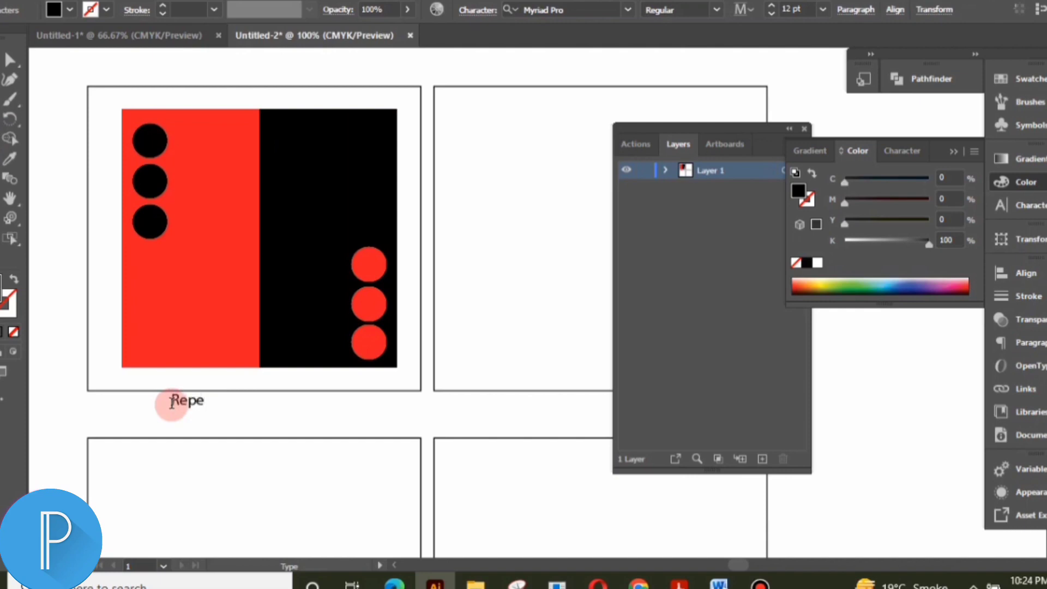
type("tition")
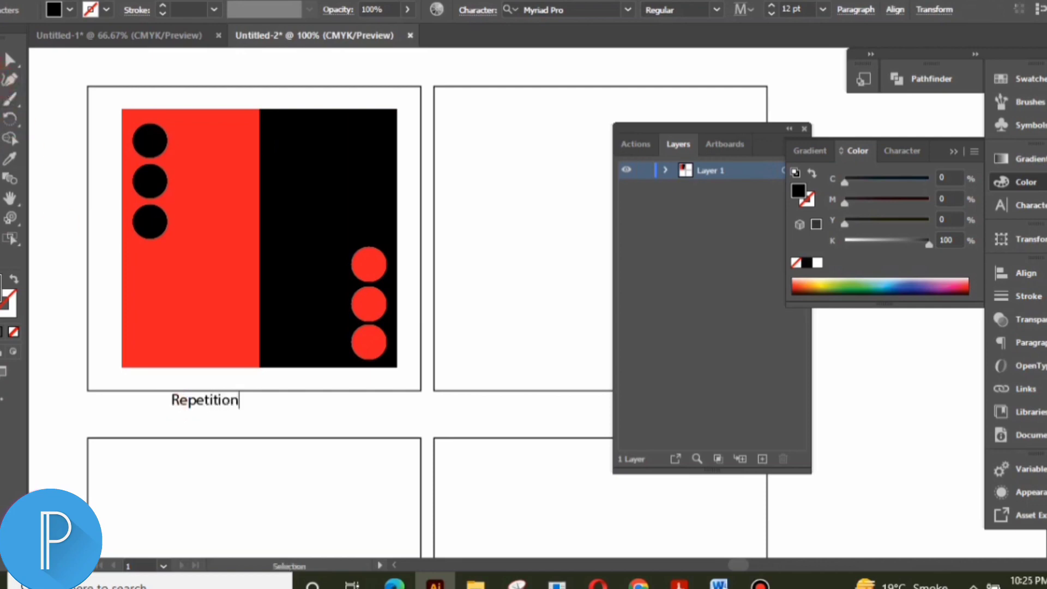
key("Escape")
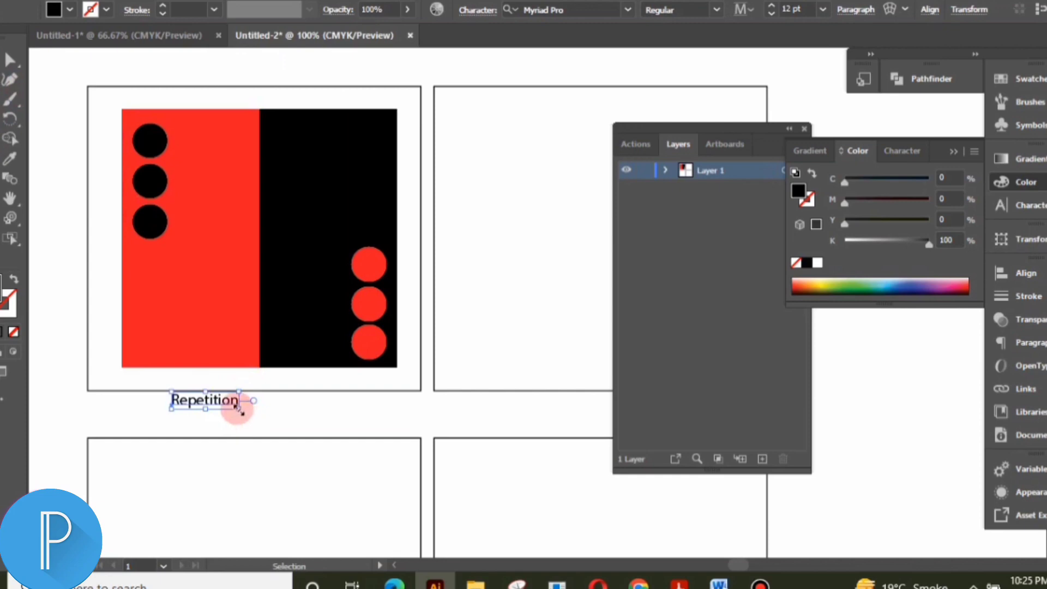
left_click_drag(239, 408, 271, 417)
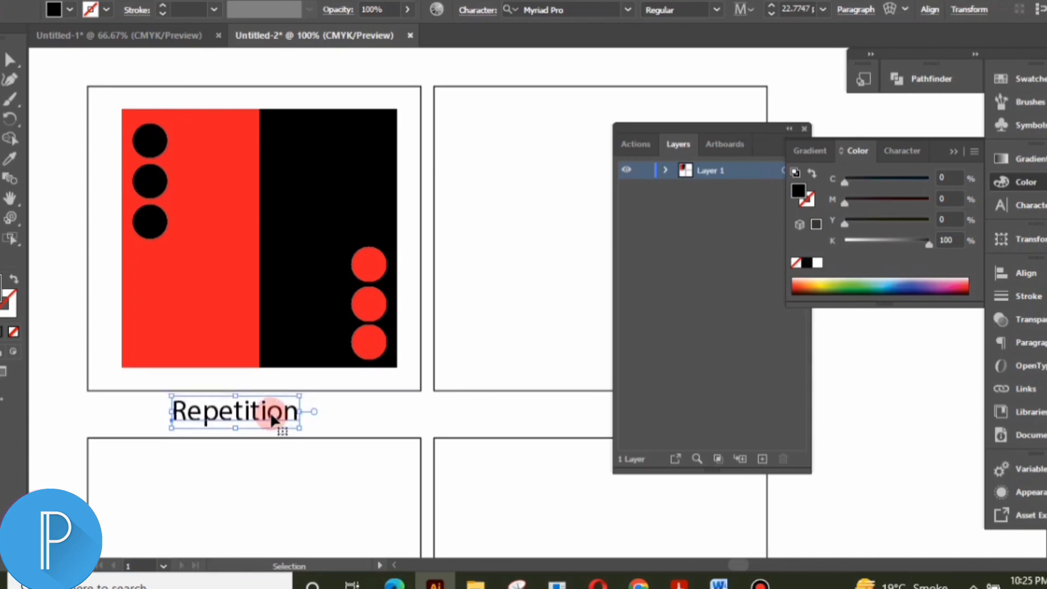
Bring the upper-right frame into view and expand Layer 1 to list its objects.
left_click(582, 295)
key("h")
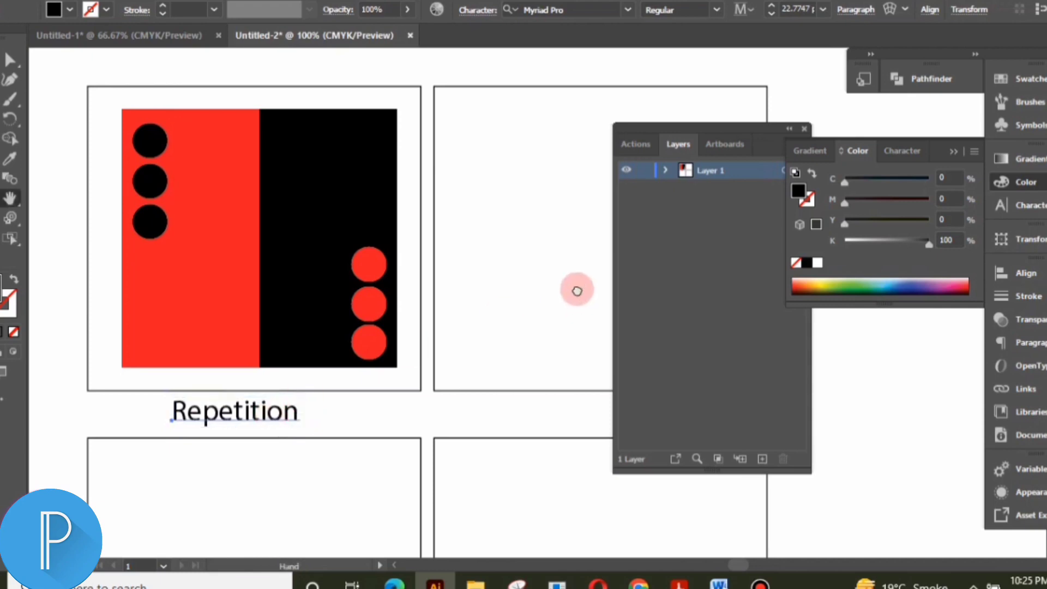
left_click(636, 295)
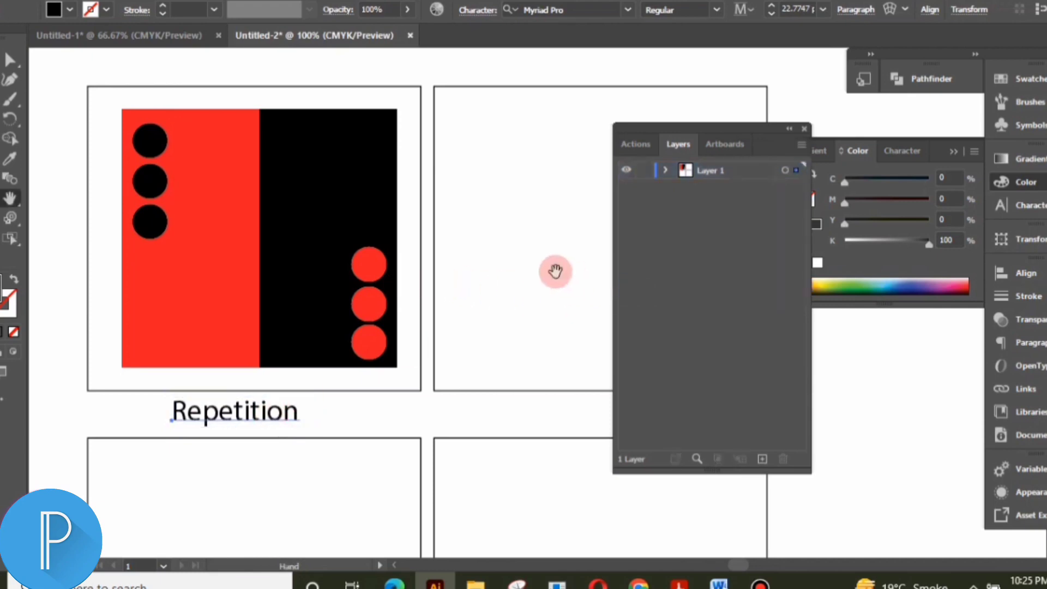
left_click_drag(530, 252, 304, 250)
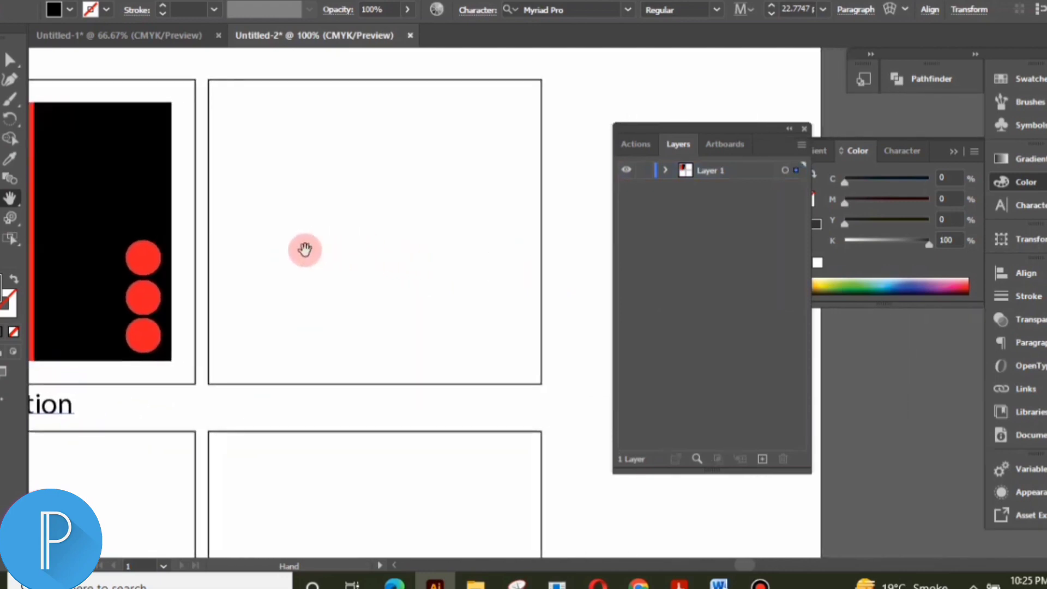
left_click(701, 173)
left_click(665, 171)
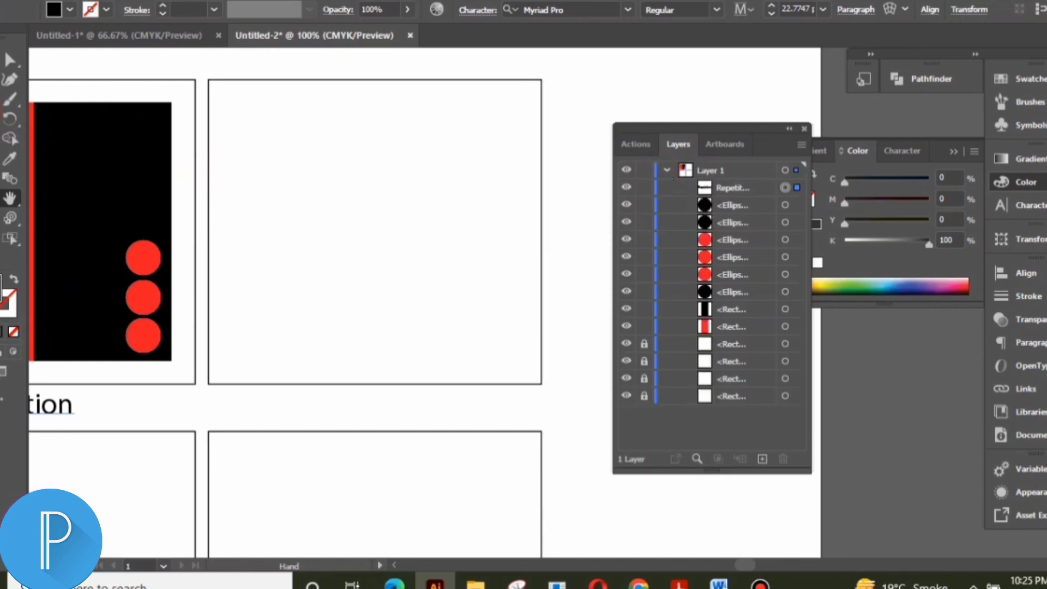
Draw a large black circle in the upper-left area of the second frame and duplicate it beside the original to the right.
key("l")
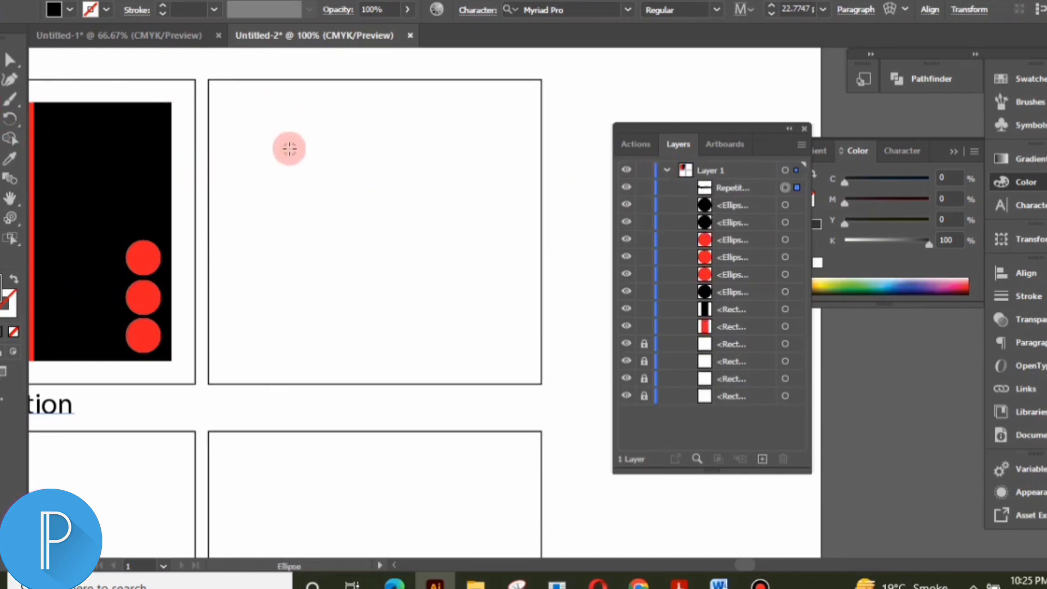
left_click_drag(289, 148, 303, 78)
key("v")
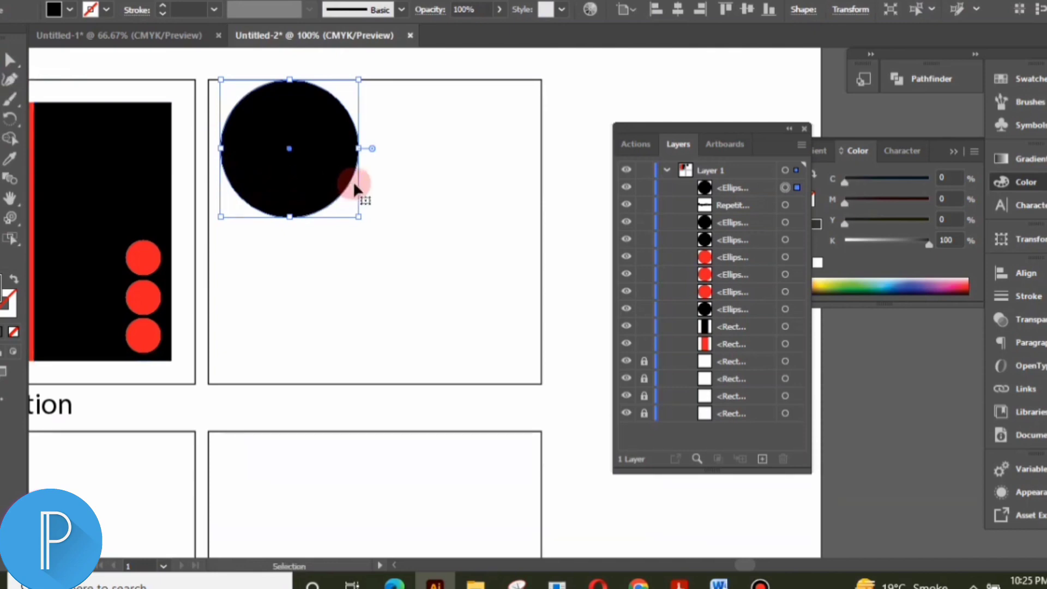
left_click_drag(350, 185, 438, 204)
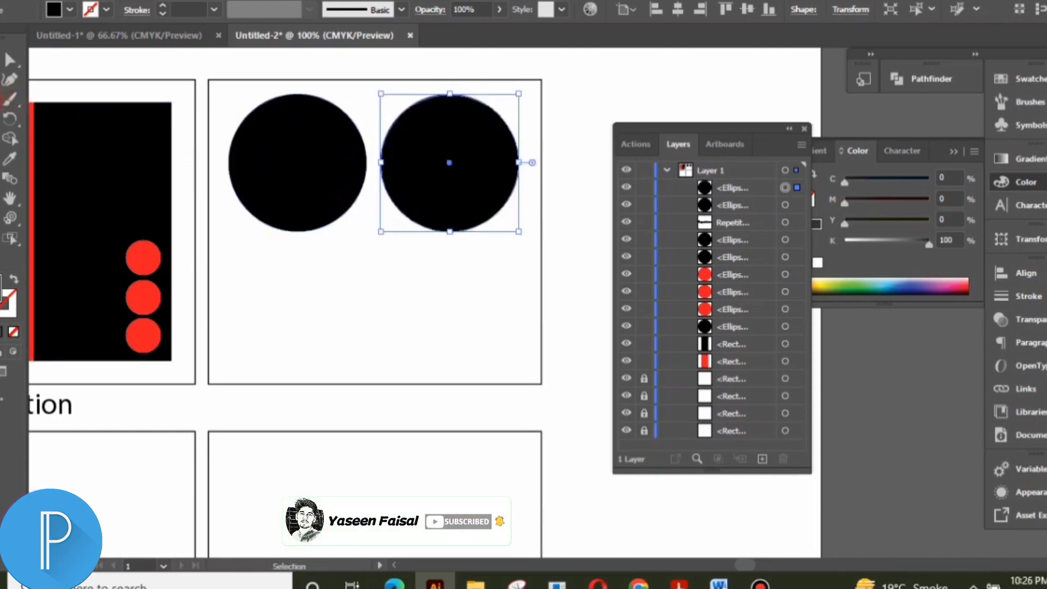
Draw a red square beneath the left black circle in the second frame and duplicate it beneath the right circle.
left_click_drag(10, 99, 49, 116)
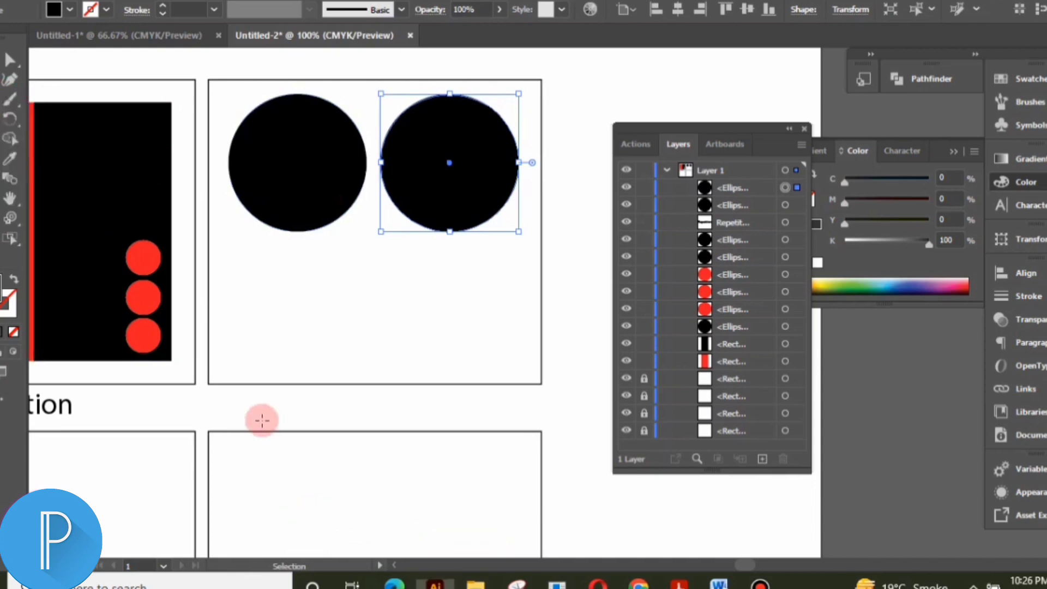
mouse_move(296, 307)
left_mouse_down()
mouse_move(316, 226)
mouse_move(315, 242)
left_mouse_up()
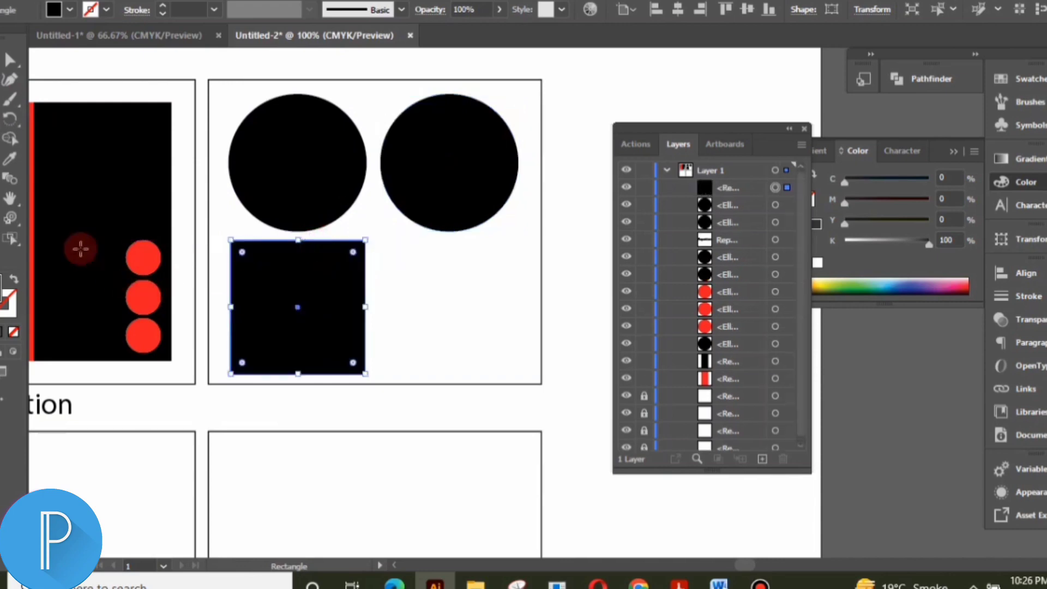
left_click(13, 157)
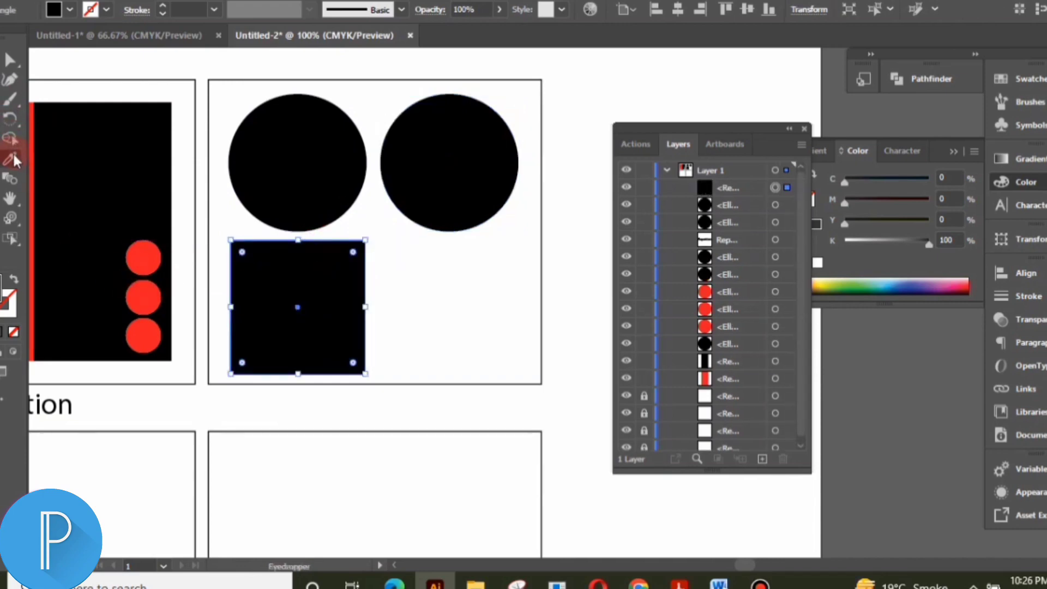
left_click(143, 256)
left_click(325, 268, "alt")
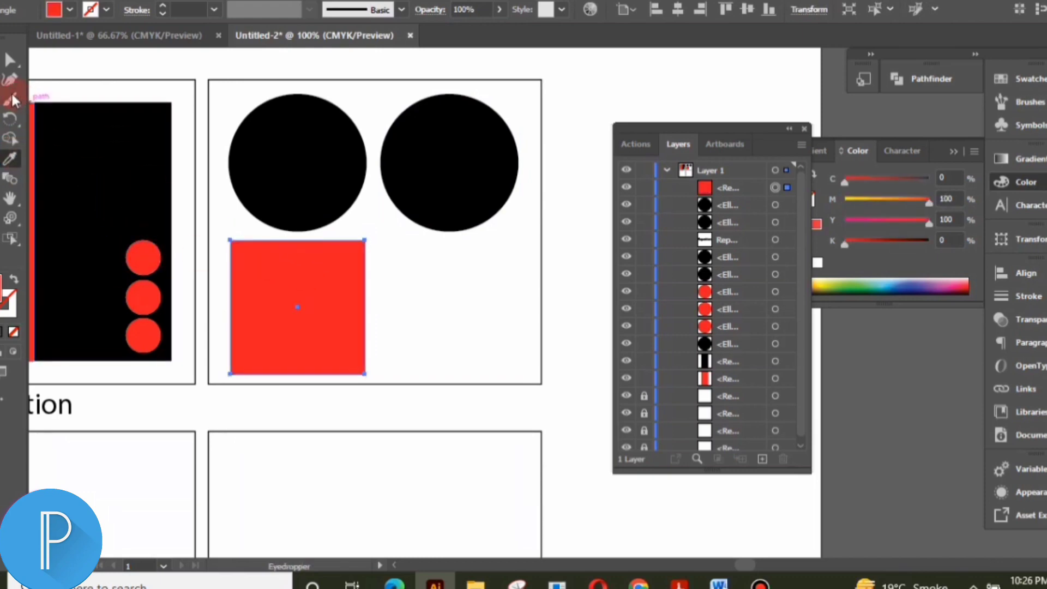
key("v")
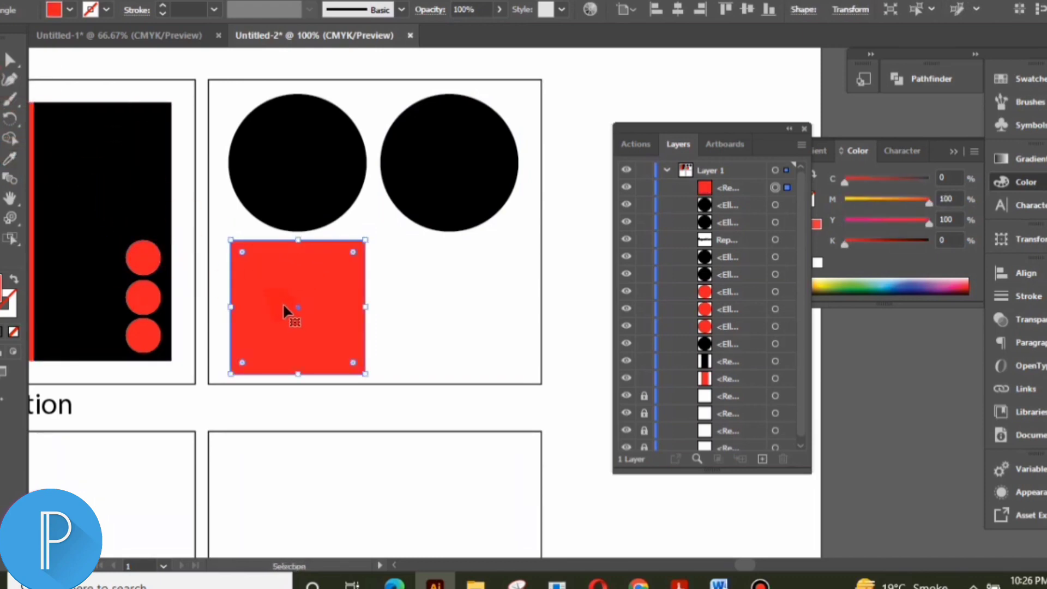
mouse_move(285, 309)
left_mouse_down()
mouse_move(447, 311)
mouse_move(280, 312)
left_mouse_up()
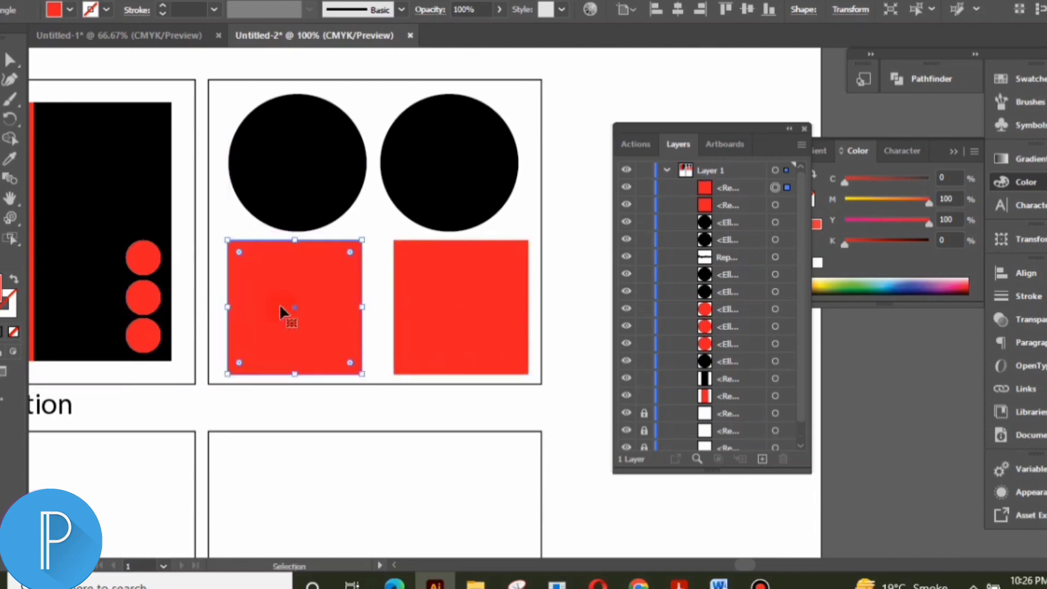
Add the text label "Balance" below the second frame and enlarge it to about 30 pt.
left_click(10, 119)
left_click(308, 404)
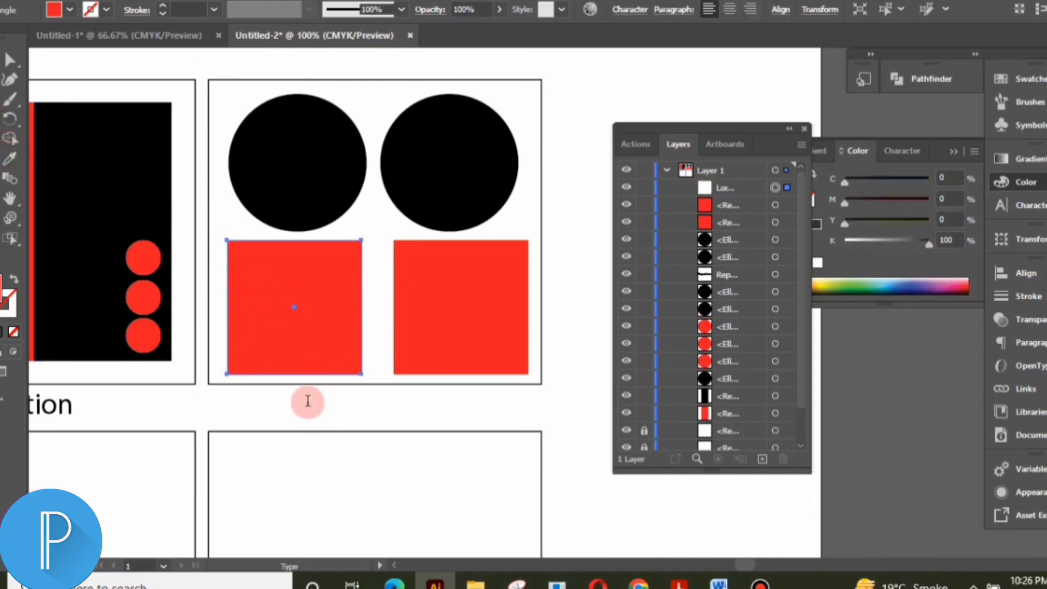
type("Balan")
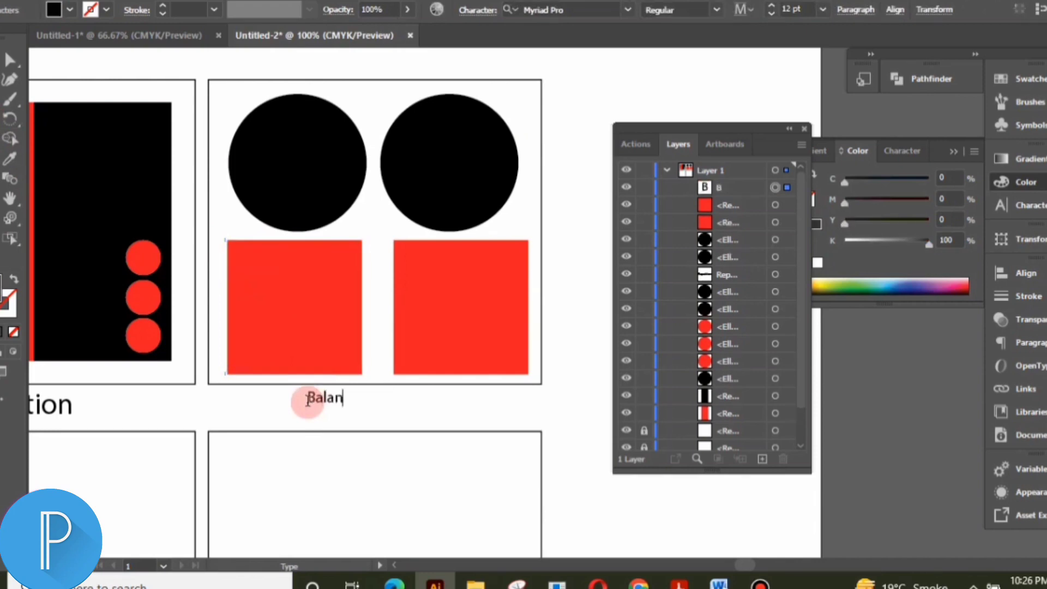
type("ce")
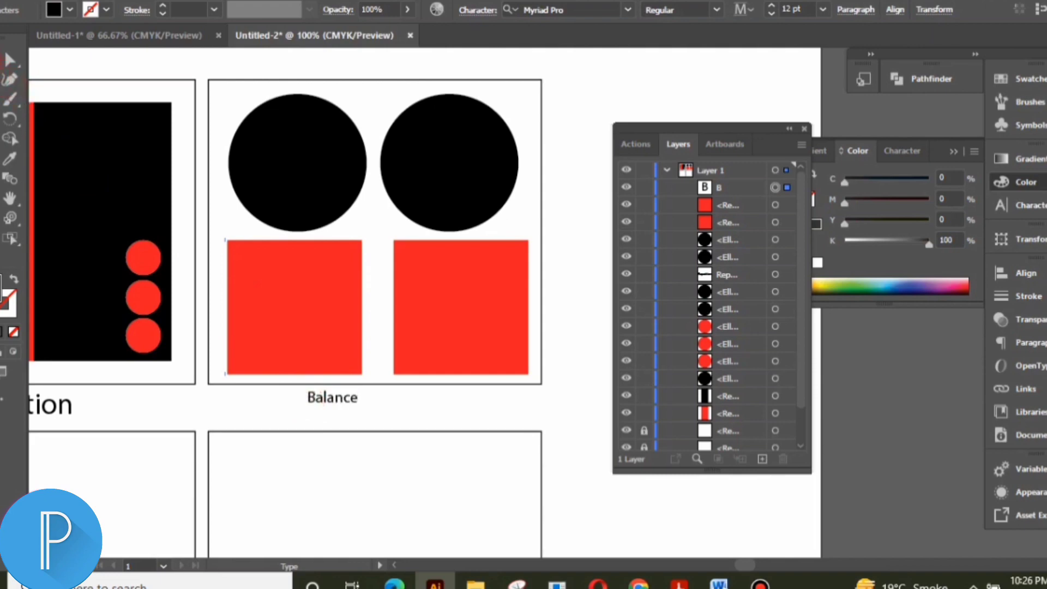
left_click(10, 60)
left_click_drag(354, 409, 441, 428)
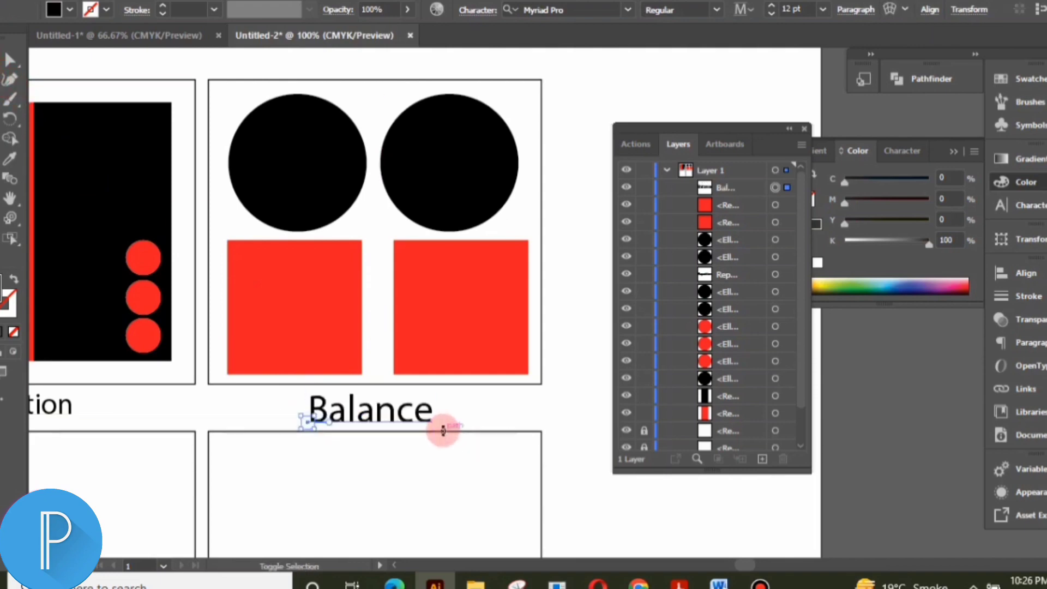
left_click_drag(376, 414, 393, 412)
Draw a wide black rectangle across the upper half of the lower-left frame.
key("space")
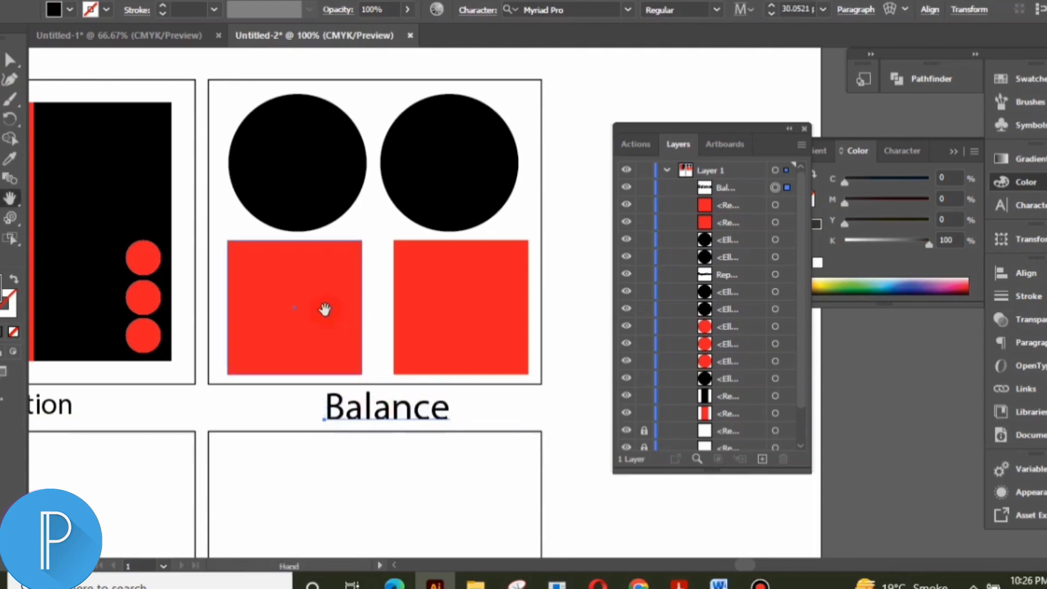
mouse_move(297, 388)
left_mouse_down()
mouse_move(457, 232)
mouse_move(494, 99)
left_mouse_up()
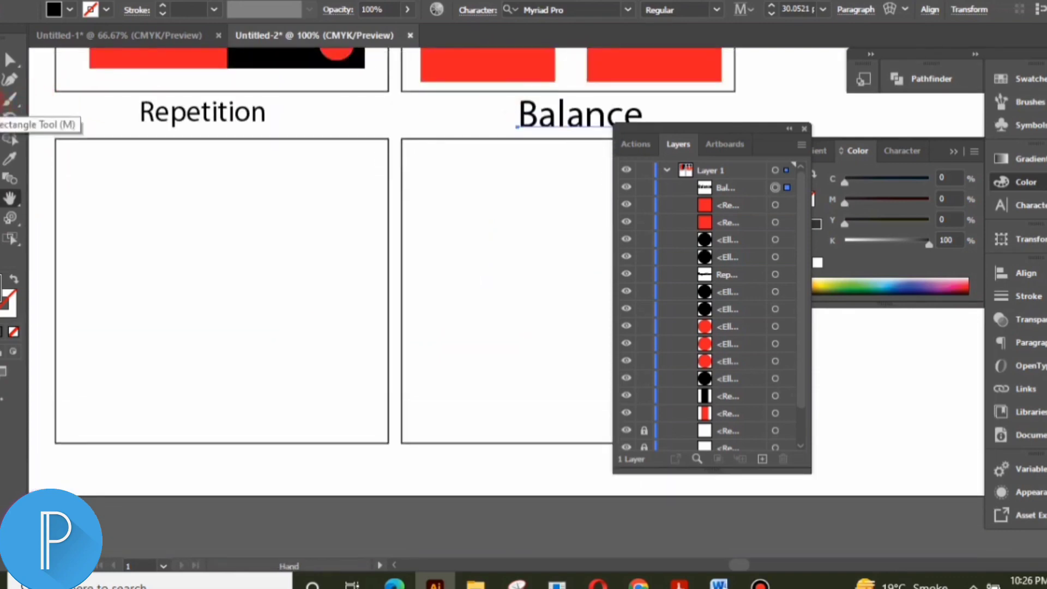
left_click(9, 115)
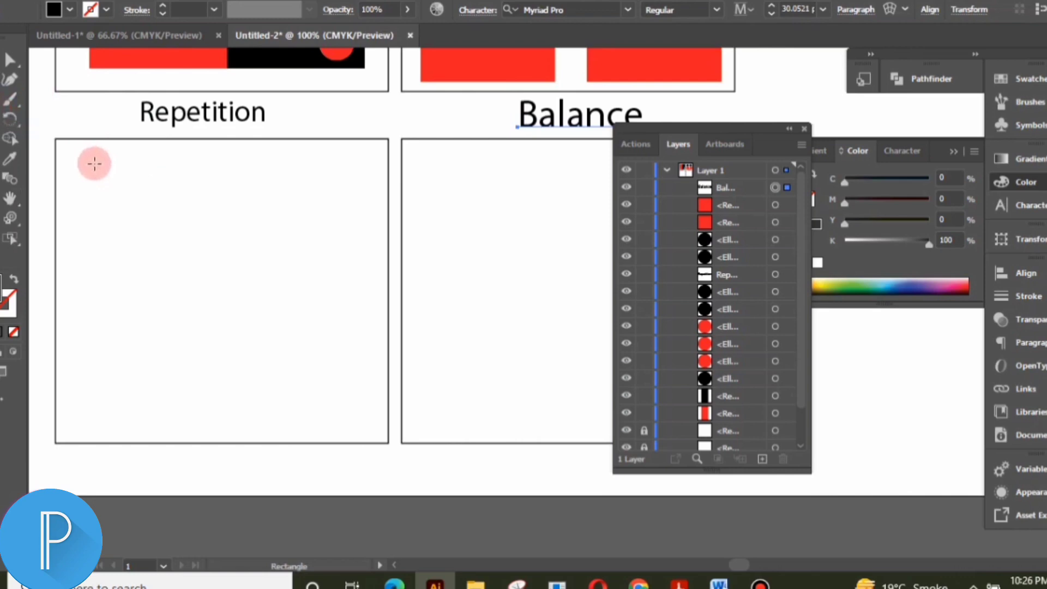
left_click_drag(95, 164, 370, 300)
Nudge the black rectangle leftward so it sits centred between the sides of the lower-left frame.
key("Left")
key("Left")
key("Left")
key("Left")
key("Left")
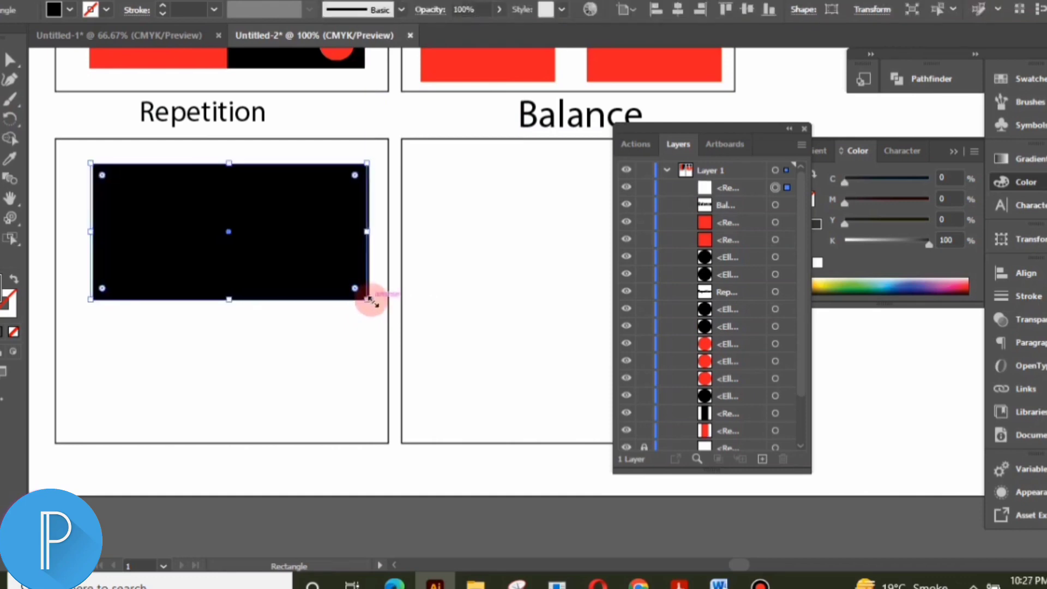
key("Left")
key("Left")
key("Left")
key("Left")
key("Left")
key("Left")
key("Left")
key("Left")
key("Left")
key("Left")
key("Left")
key("Left")
key("Left")
key("Left")
key("Left")
key("Left")
key("Left")
key("Left")
key("Left")
key("Left")
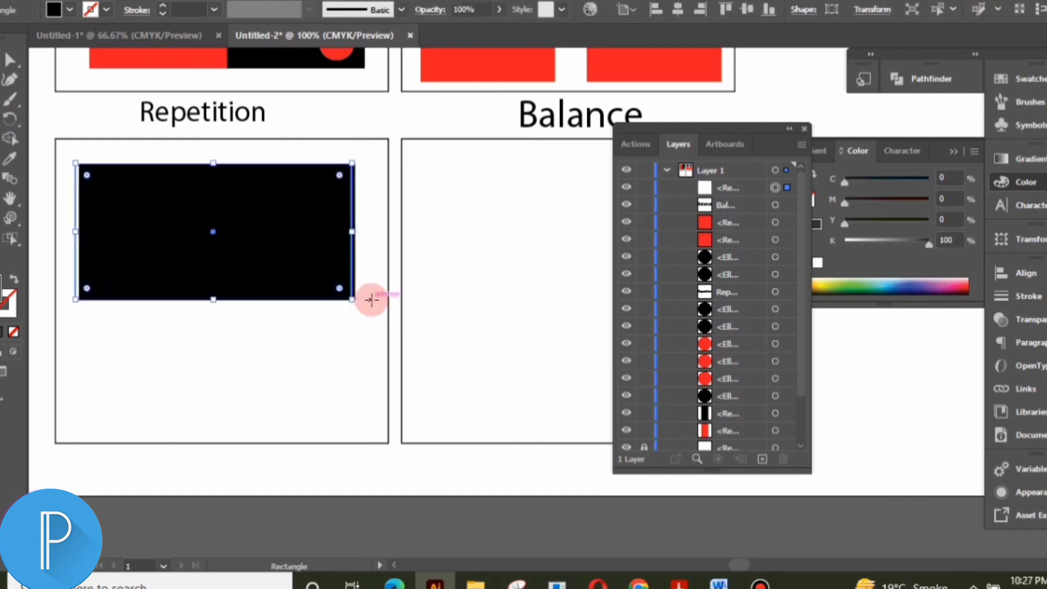
key("Left")
key("Left")
key("Right")
key("Right")
key("Right")
key("Right")
key("Right")
key("Right")
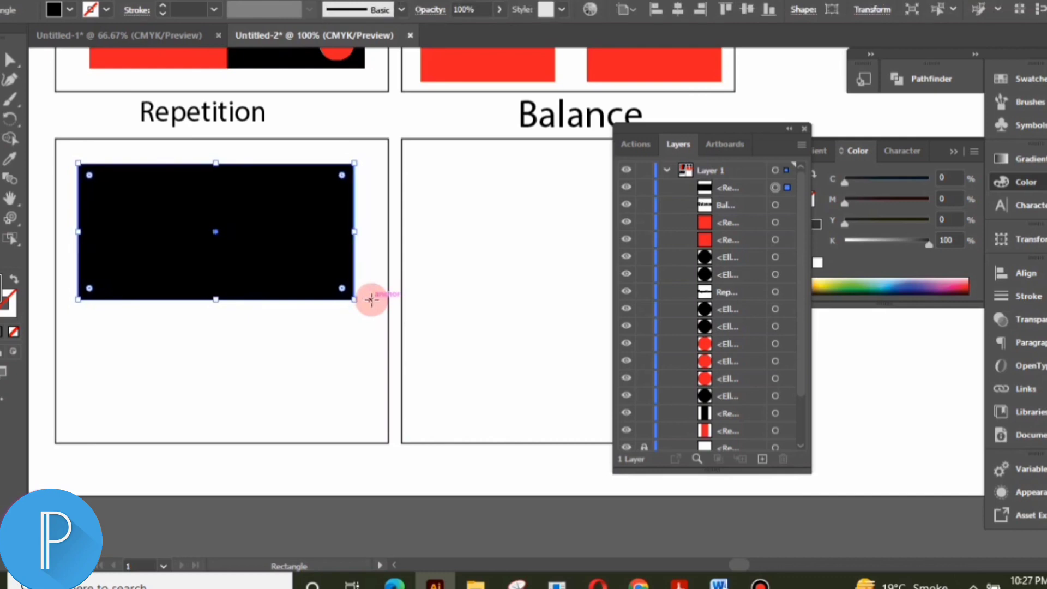
key("Right")
key("Right")
key("Right")
key("Right")
key("Right")
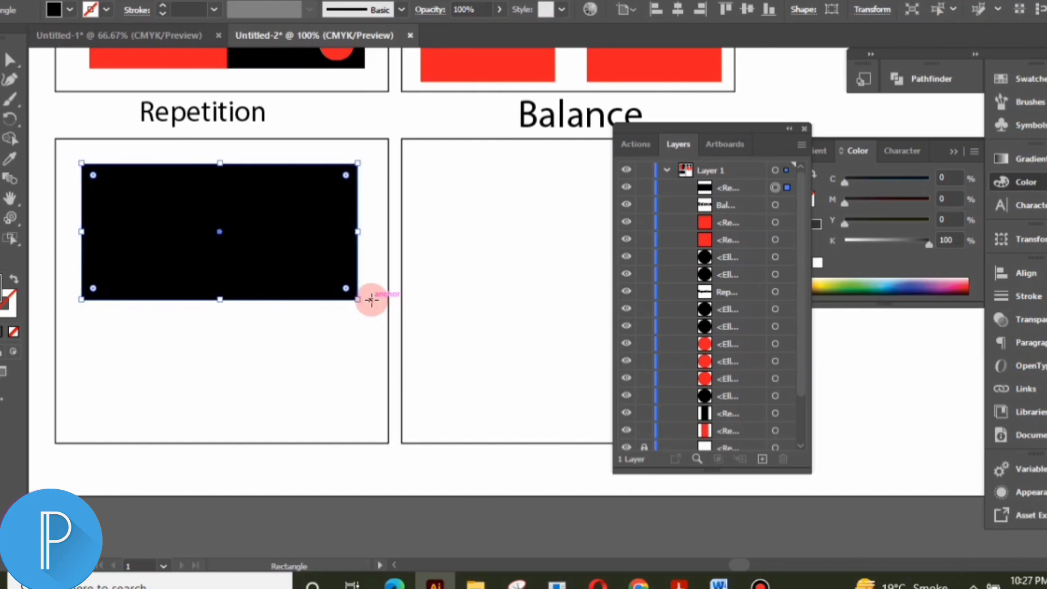
left_click(330, 271)
left_click_drag(330, 272, 332, 272)
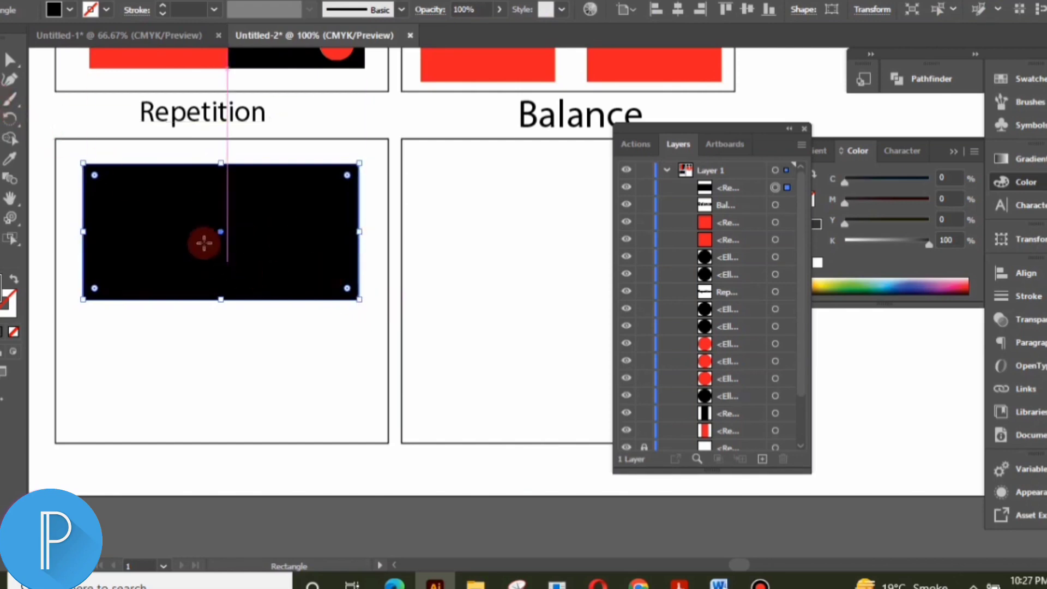
Duplicate the black rectangle directly below the original and fill the copy with the red from the Repetition artwork.
left_click_drag(221, 232, 224, 368)
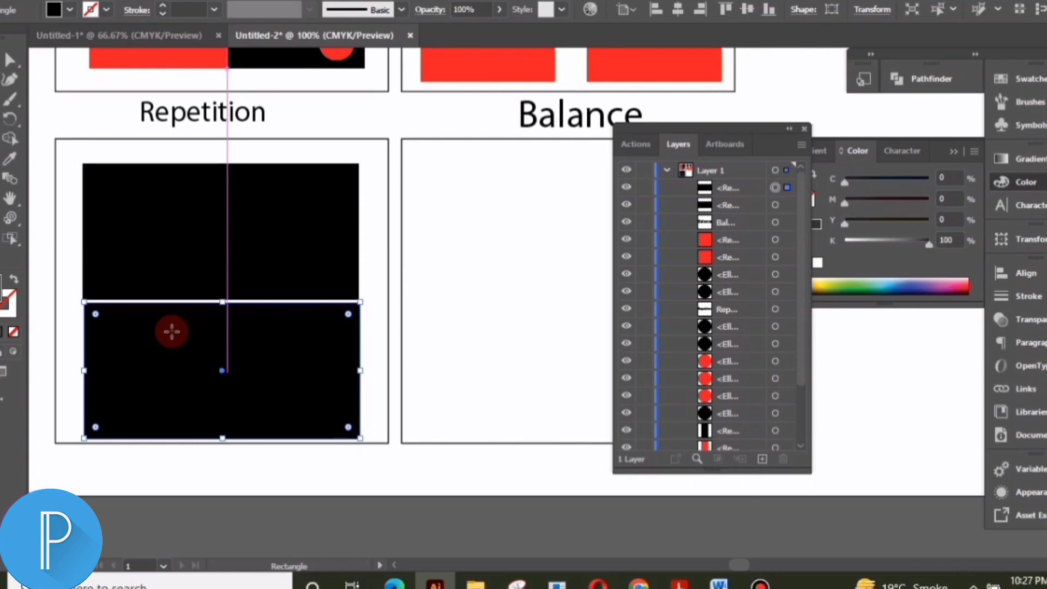
left_click(9, 158)
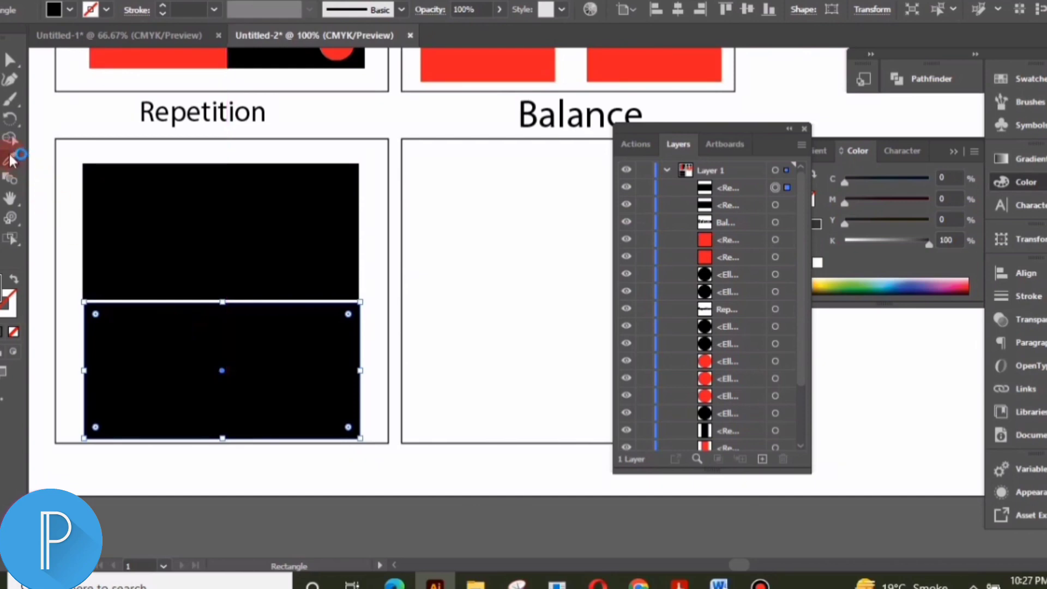
left_click(145, 56)
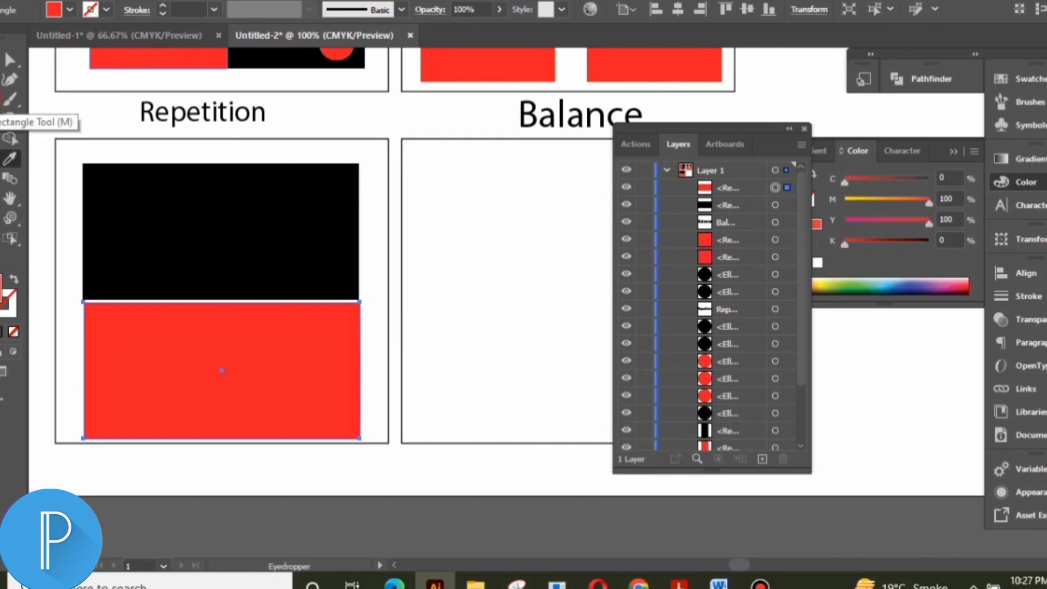
Draw a red circle at the centre of the black rectangle in the lower-left frame.
left_click_drag(10, 101, 35, 118)
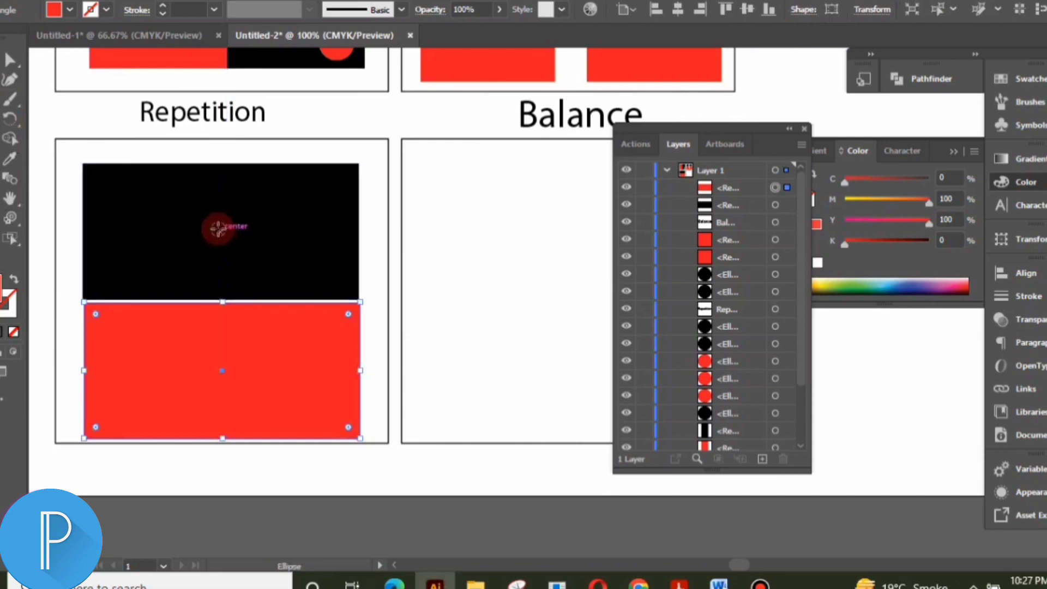
left_click_drag(220, 232, 220, 191)
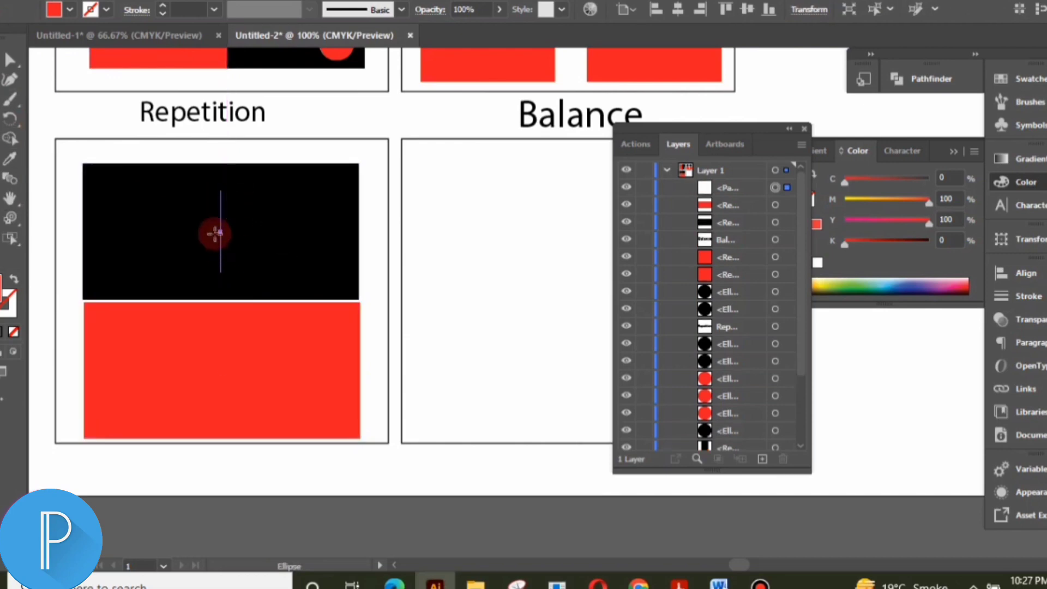
key("Delete")
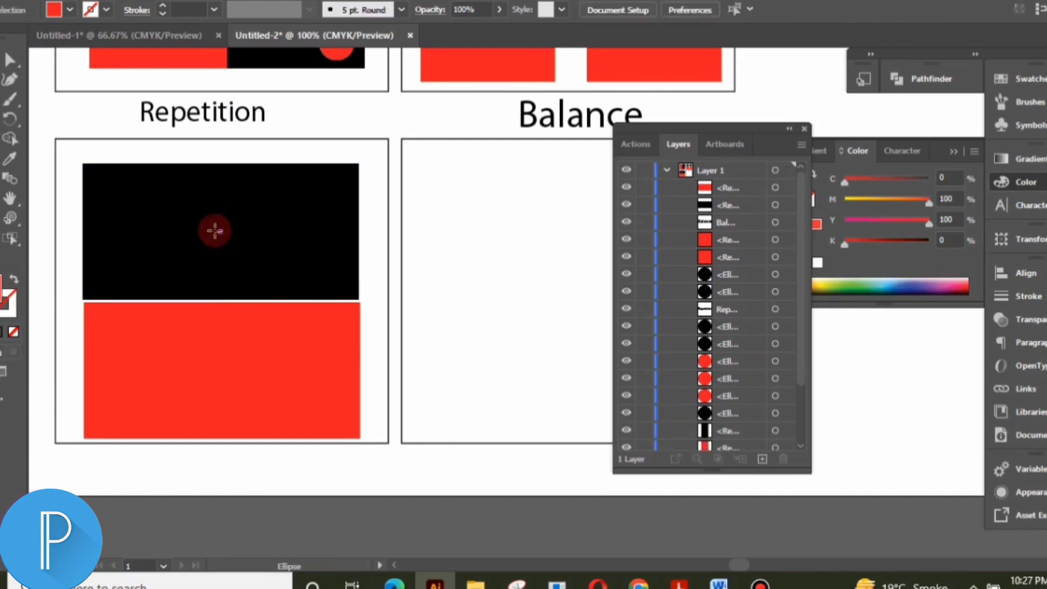
left_click_drag(215, 231, 217, 185)
left_click(11, 160)
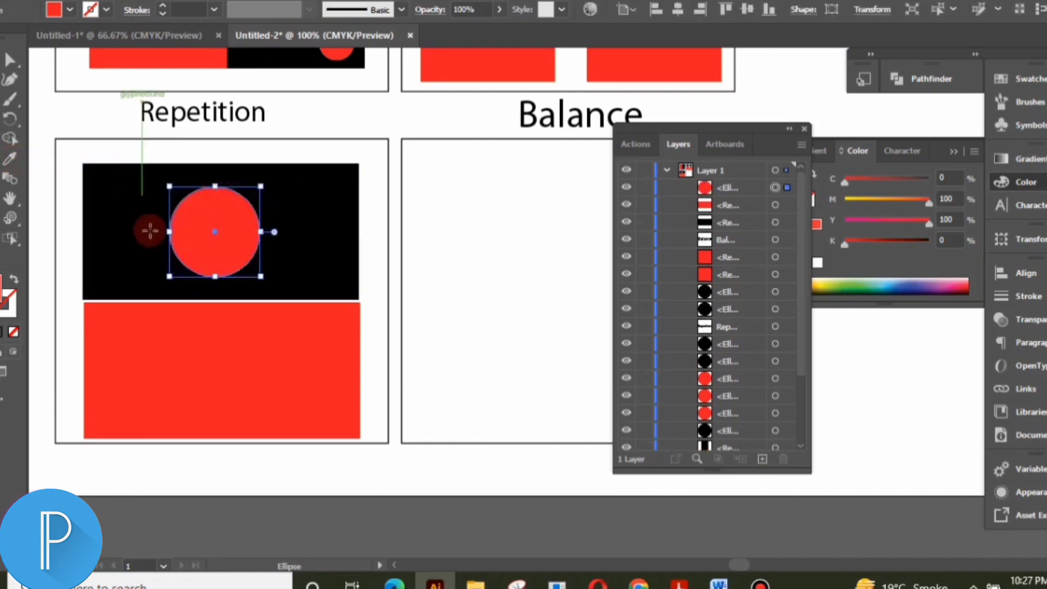
Duplicate the red circle 1.5 in straight down onto the red rectangle and fill the copy with the black rectangle's colour.
left_click_drag(213, 232, 213, 258)
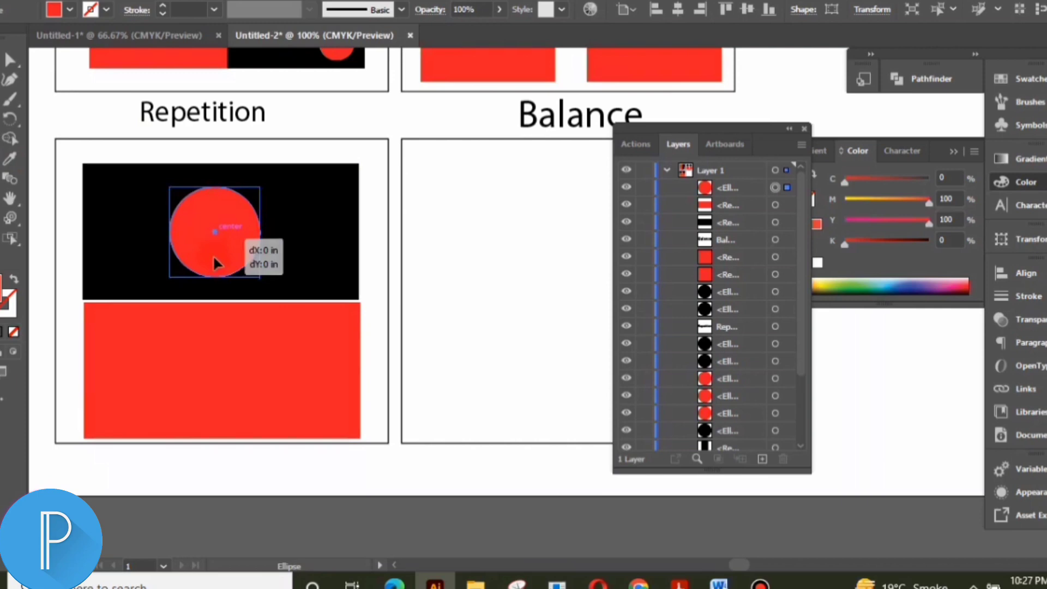
left_click_drag(214, 257, 215, 373)
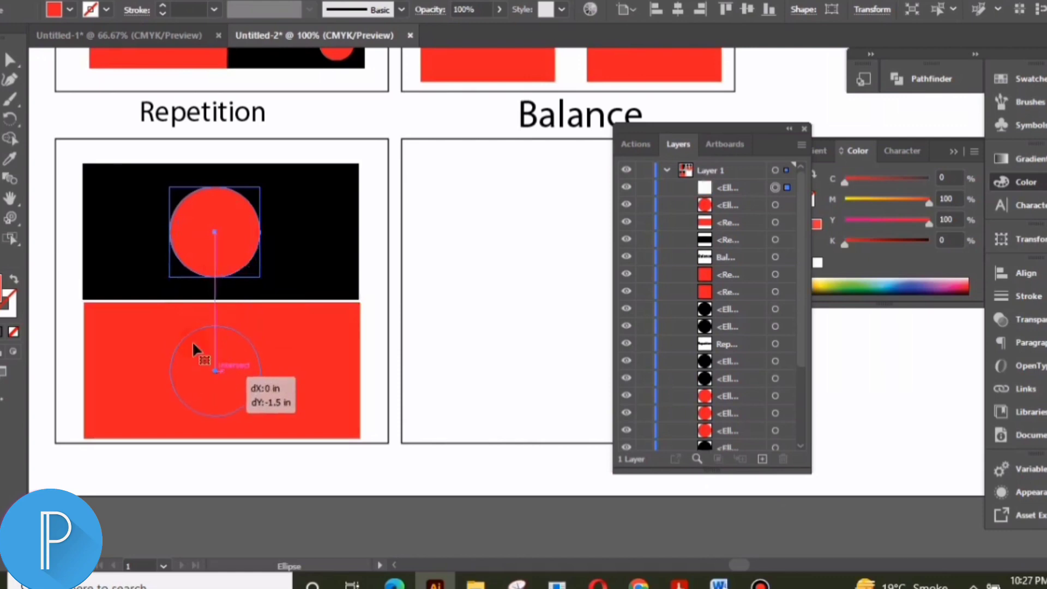
left_click(12, 162)
left_click(112, 206)
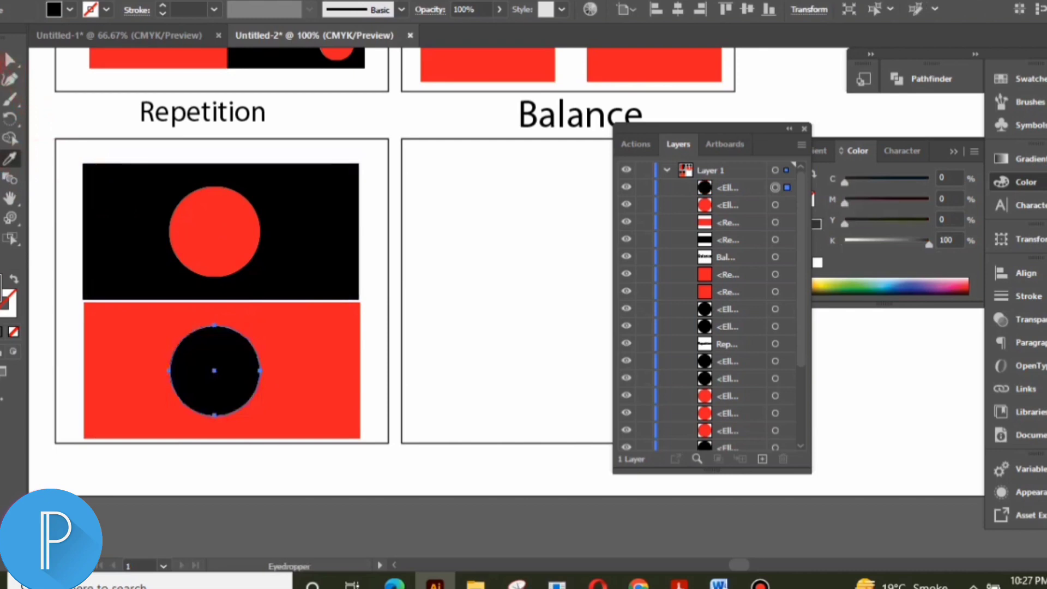
Add the text label "contrast" below the lower-left frame and enlarge it to about 33.2 pt.
key("t")
left_click(139, 459)
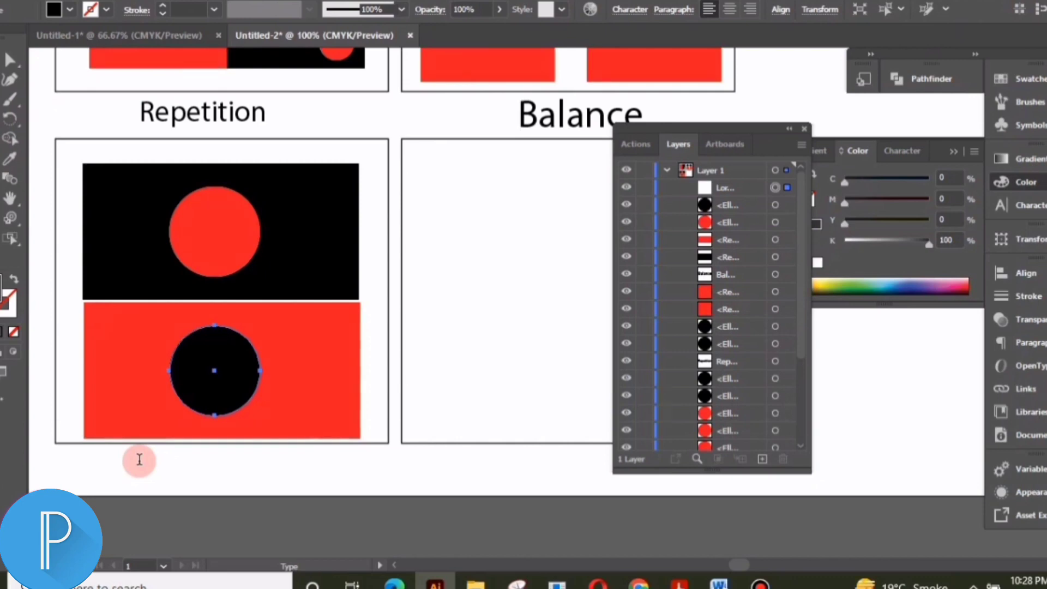
left_click(140, 459)
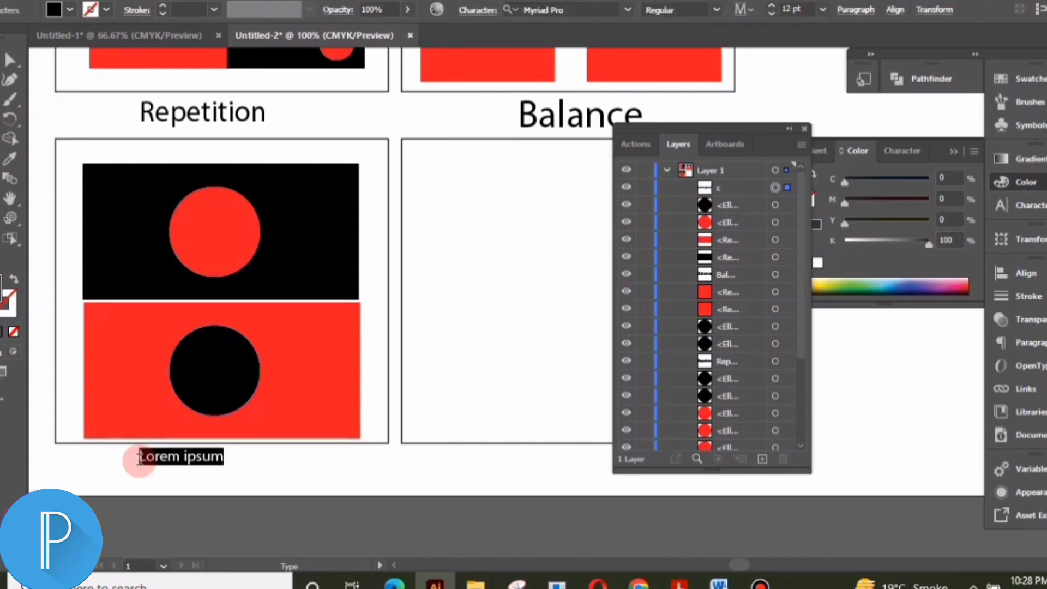
type("contrast")
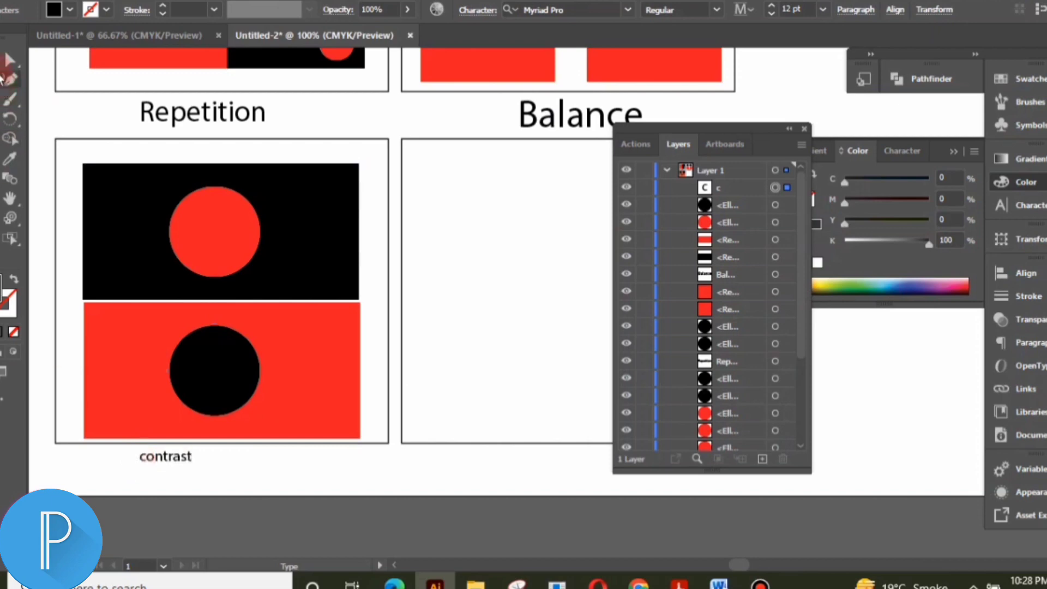
key("Escape")
left_click(200, 463)
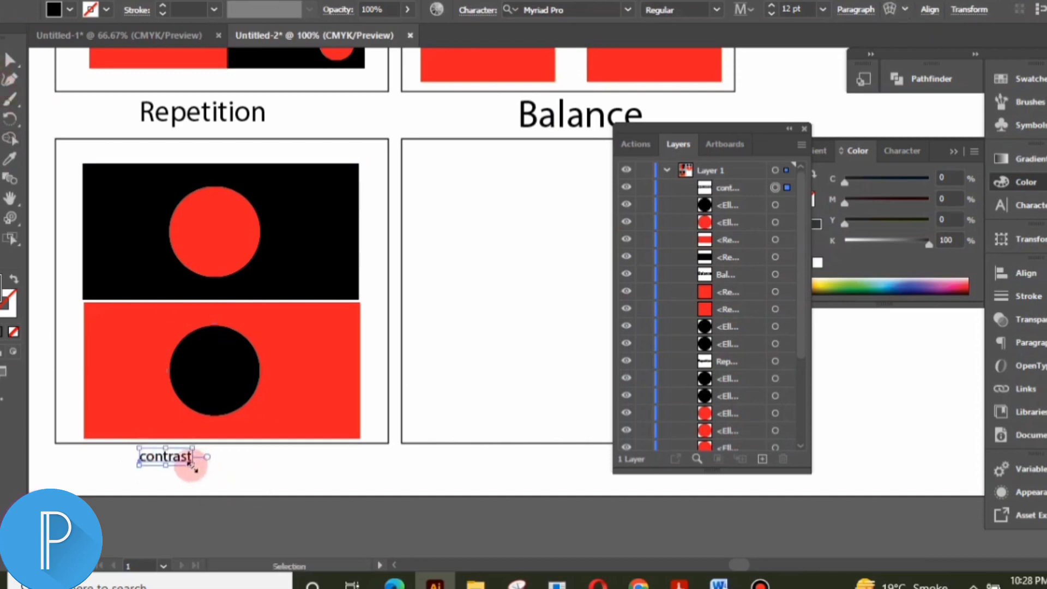
left_click_drag(192, 464, 284, 499)
left_click_drag(226, 479, 229, 472)
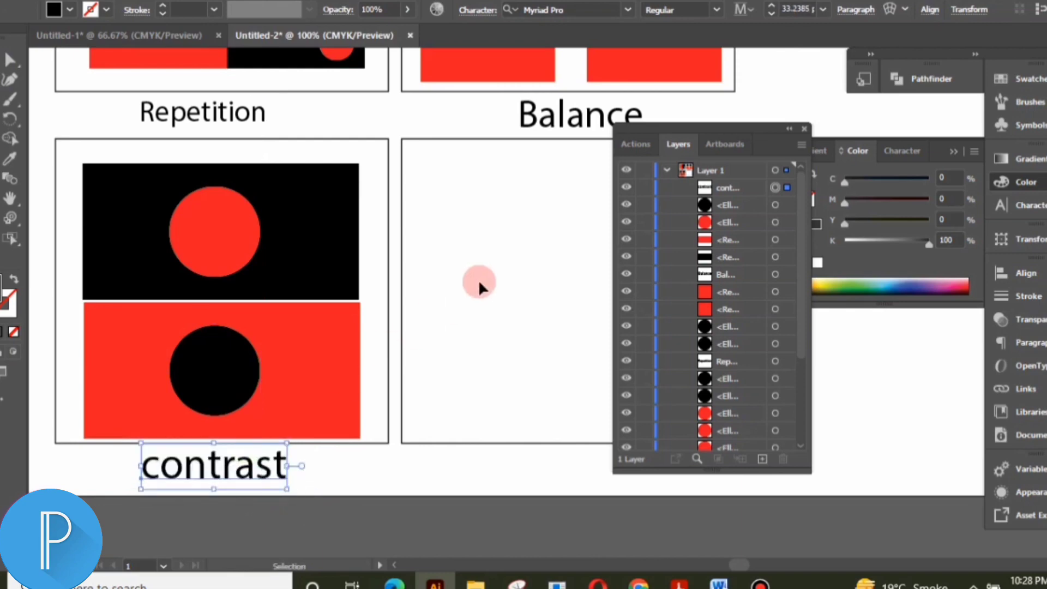
key("z")
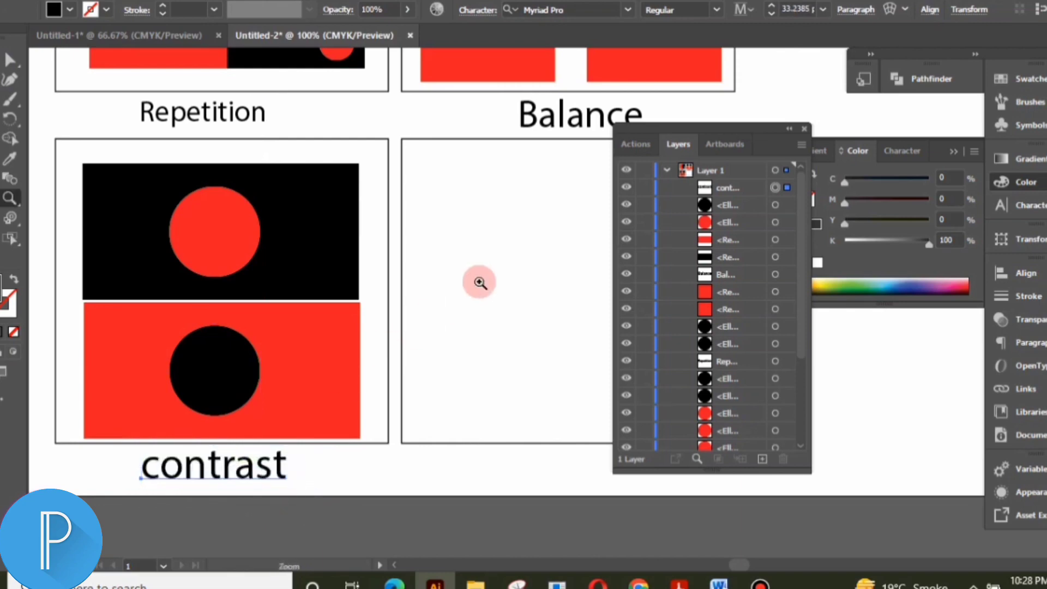
left_click(479, 283, "alt")
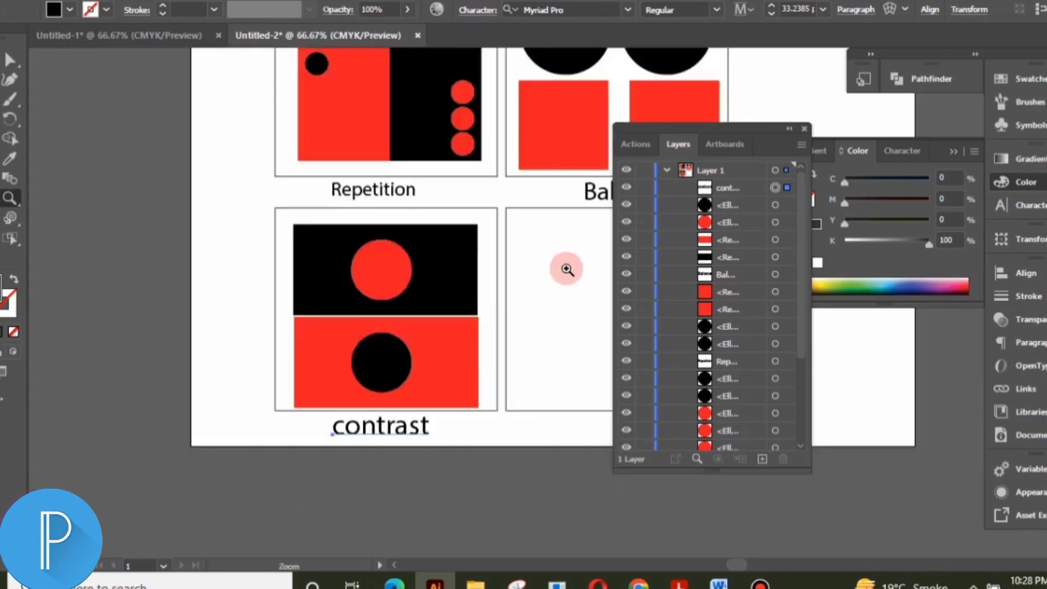
Frame all four design-principle compositions and their labels in one unobstructed view of the artboard.
left_click_drag(564, 266, 355, 333)
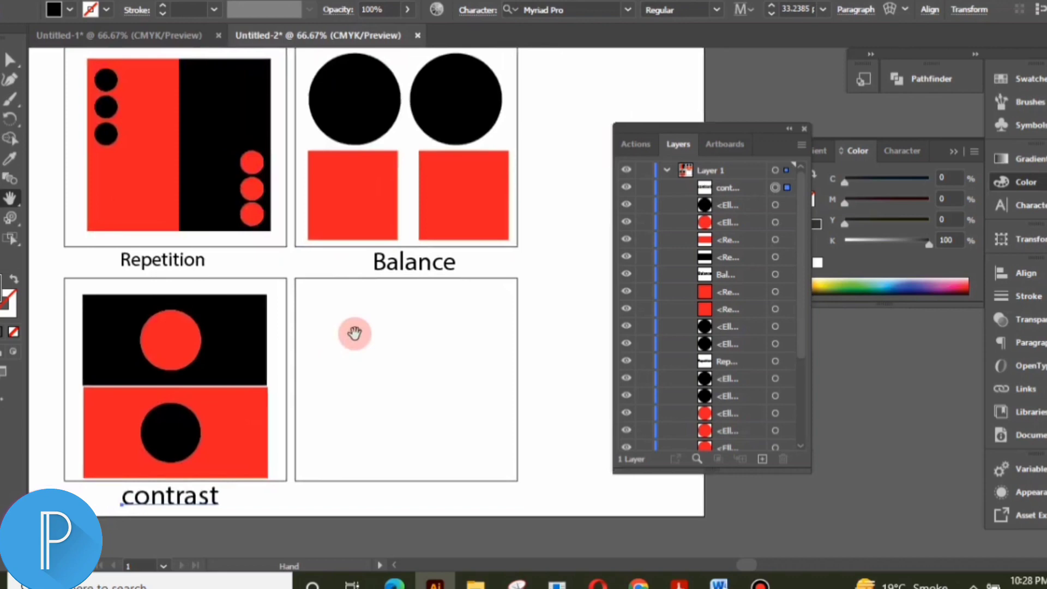
key("z")
left_click(355, 335, "alt")
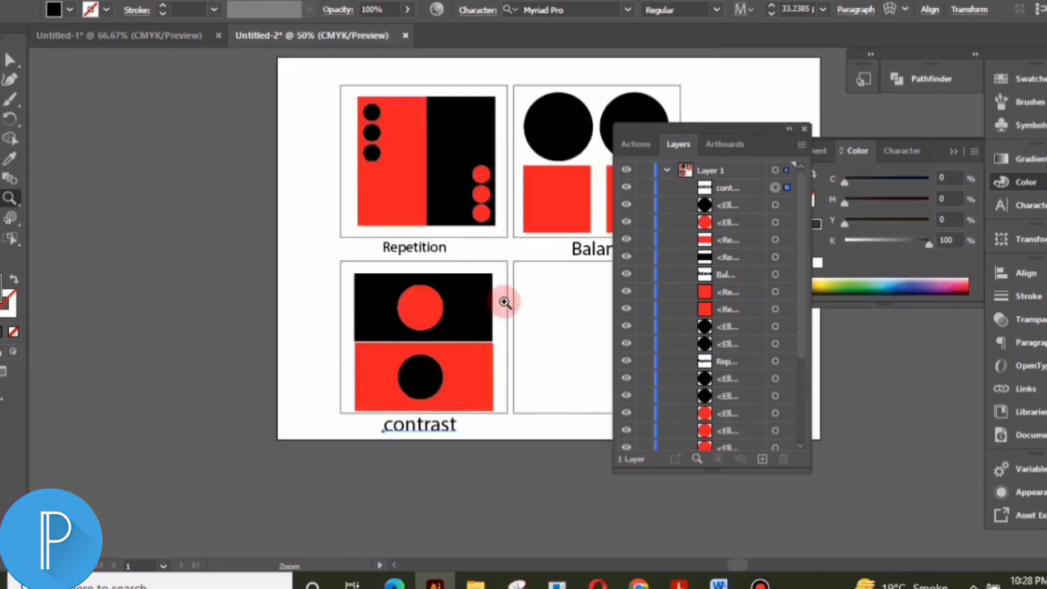
key("h")
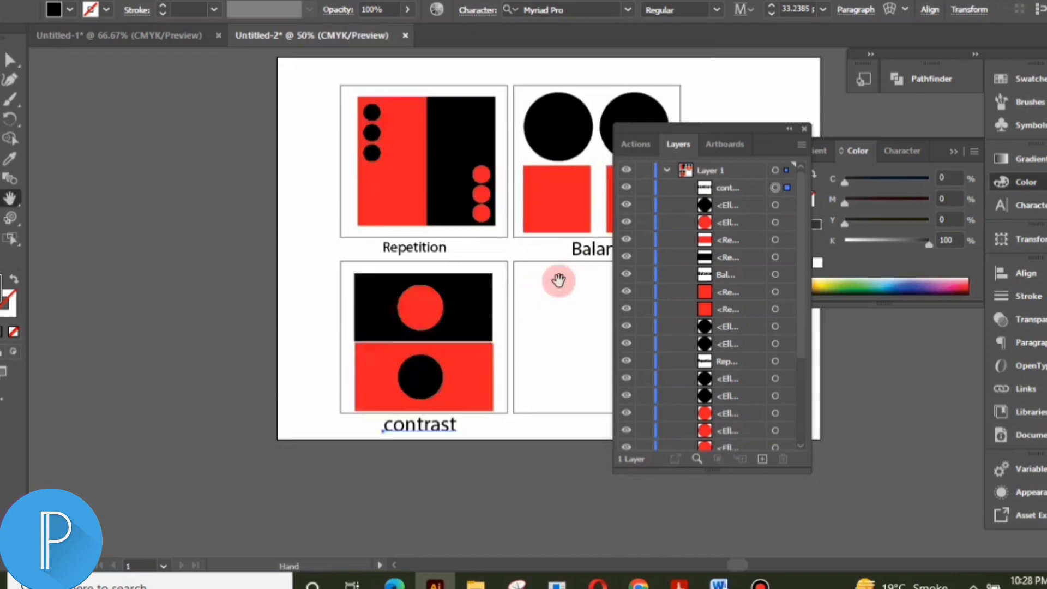
left_click_drag(558, 281, 368, 302)
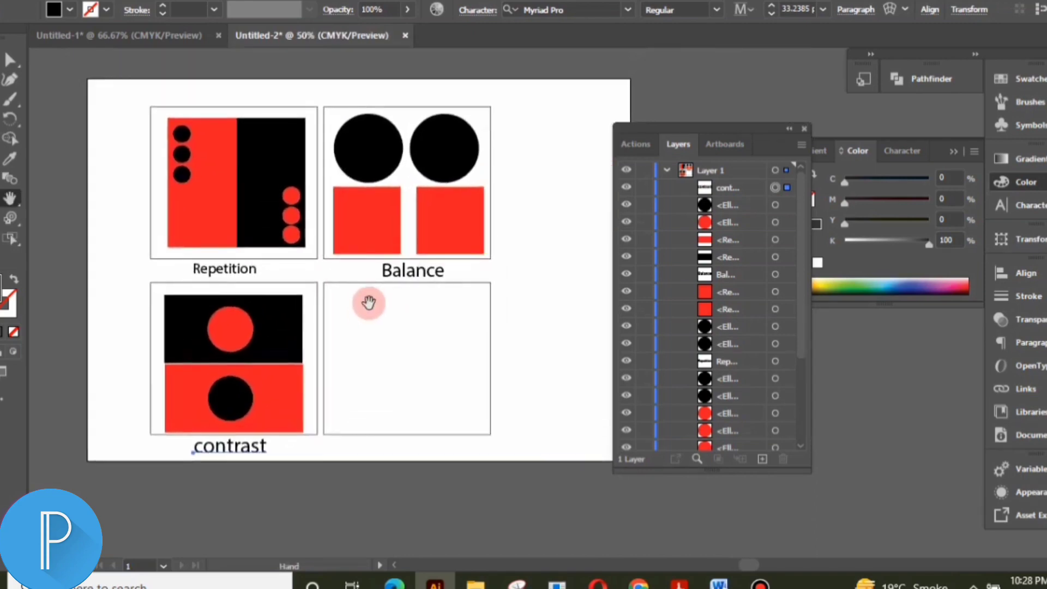
key("z")
left_click(428, 280)
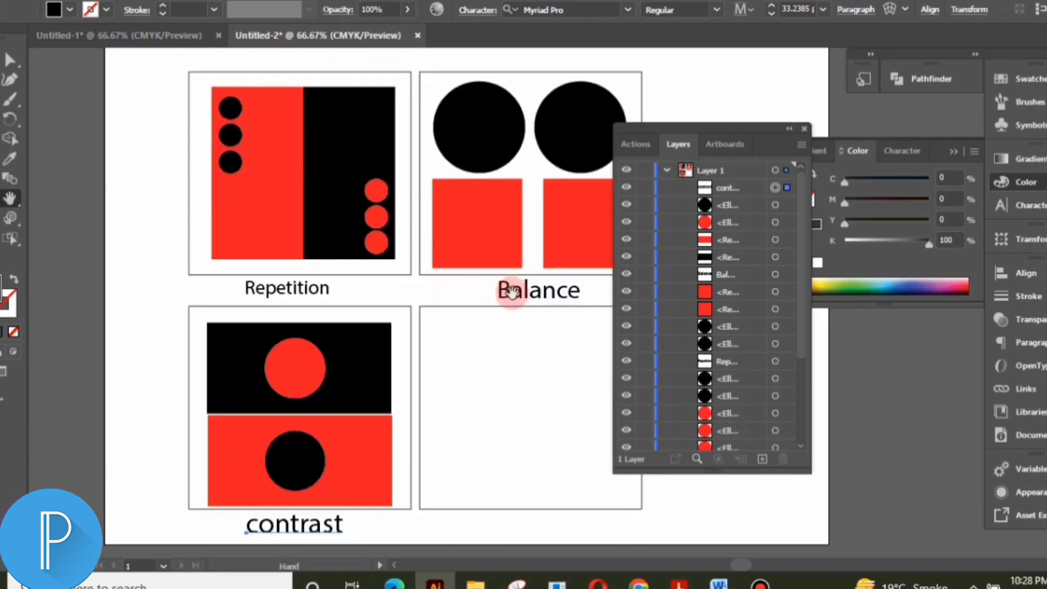
key("h")
left_click_drag(501, 294, 395, 284)
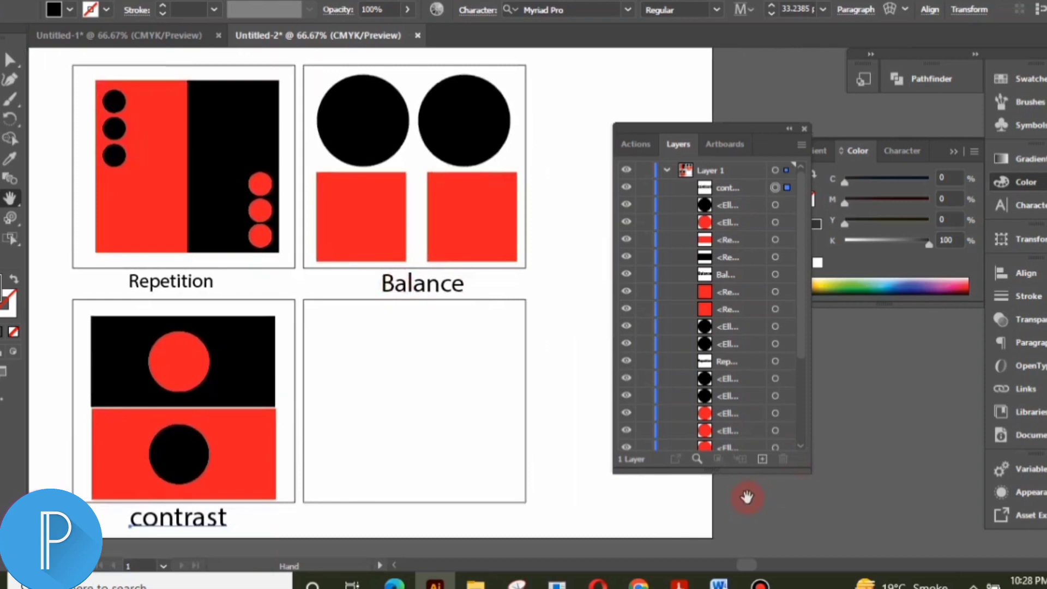
Switch to the Word document and add a blank line below the "Screenshot 1:" heading for a picture.
left_click(719, 582)
left_click(557, 571)
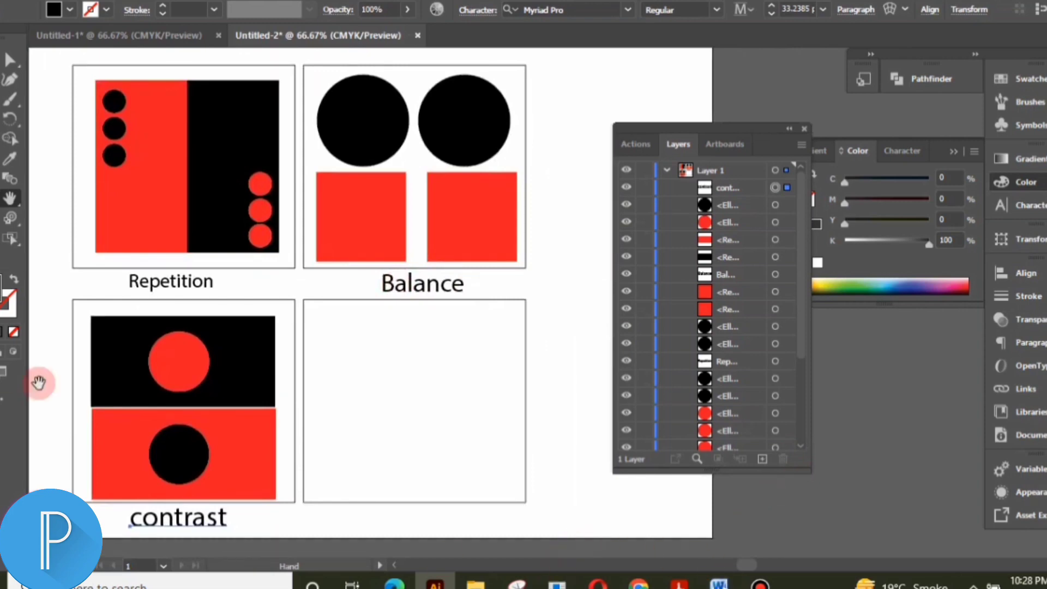
left_click(294, 309)
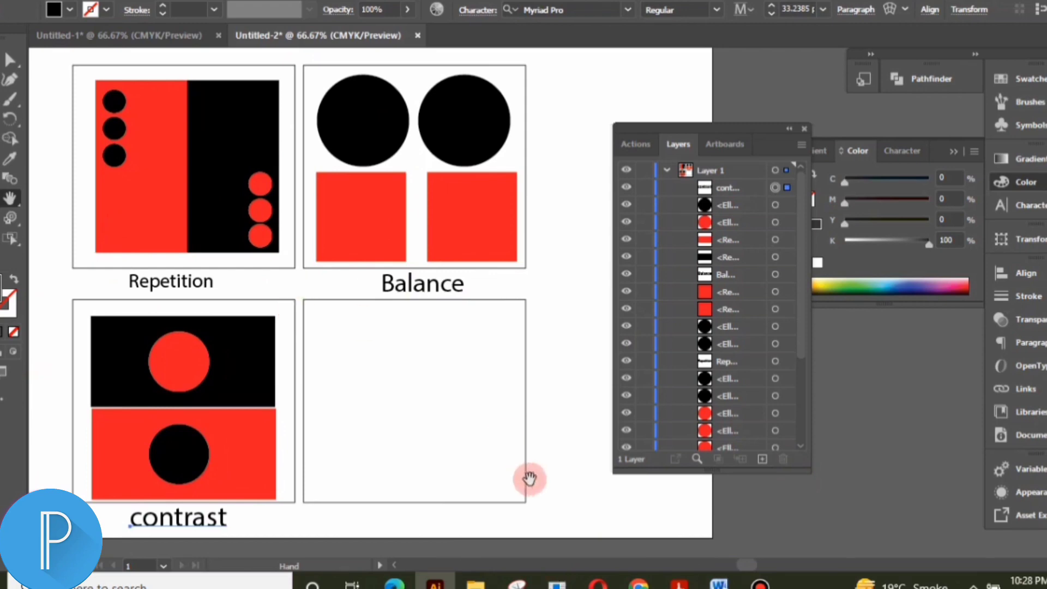
left_click(720, 584)
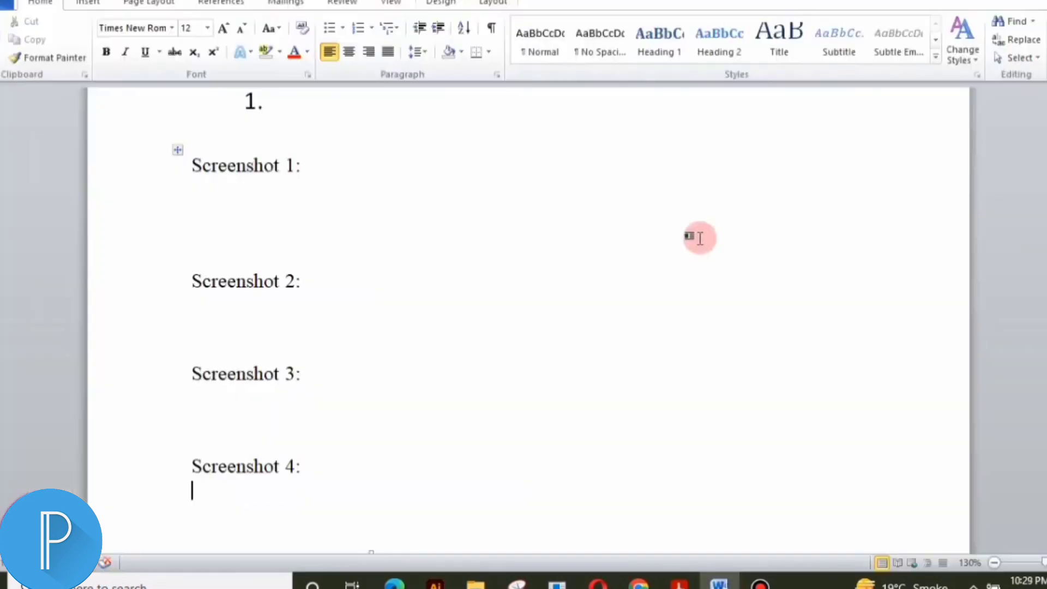
left_click(315, 166)
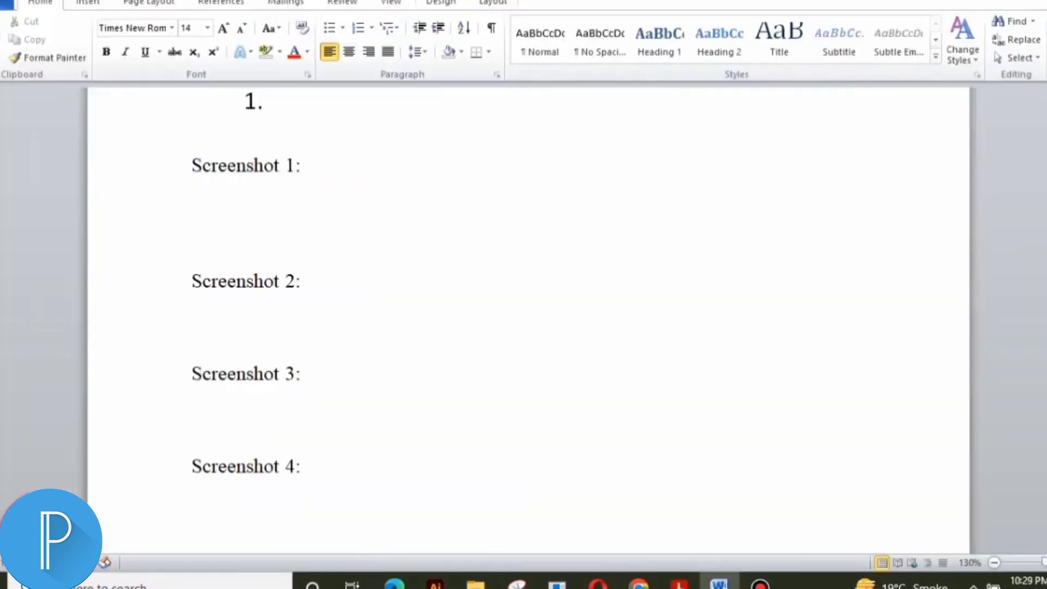
left_click(313, 164)
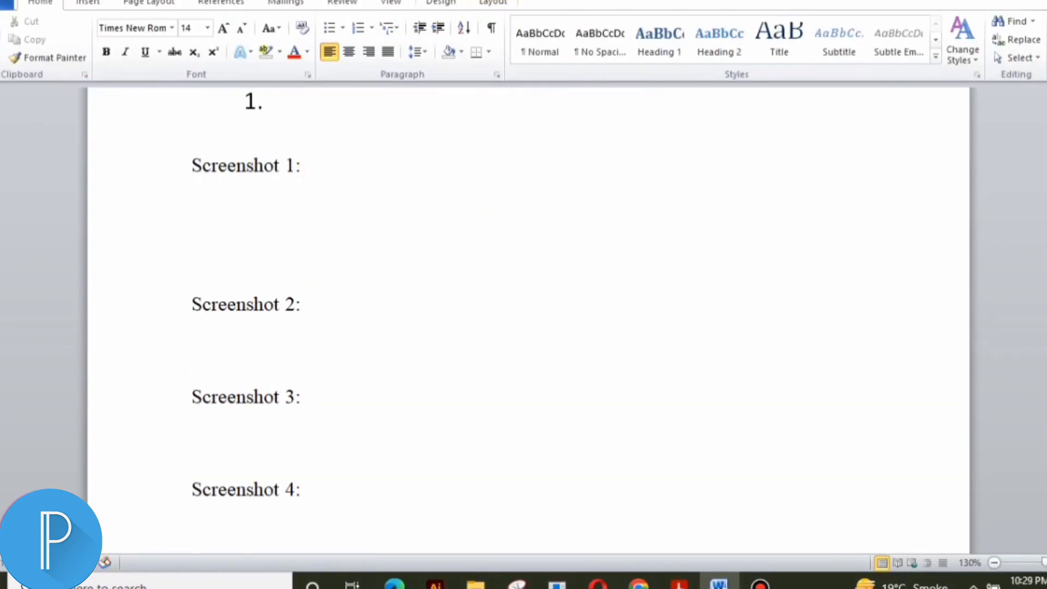
key("Return")
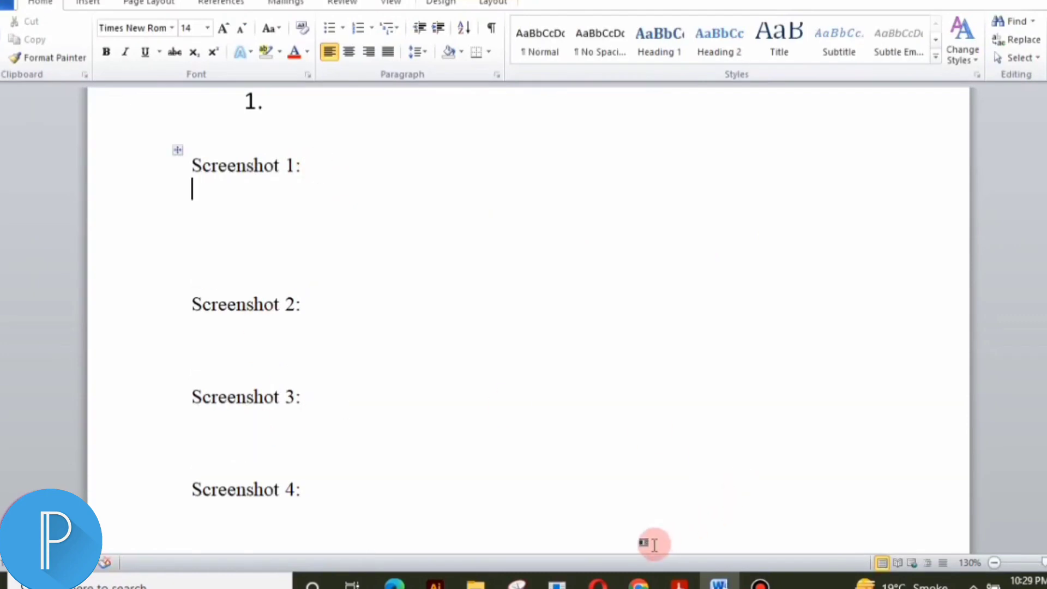
Switch to Illustrator, capture a Snipping Tool snip of the four frames with the Layers list, and copy it.
mouse_move(435, 582)
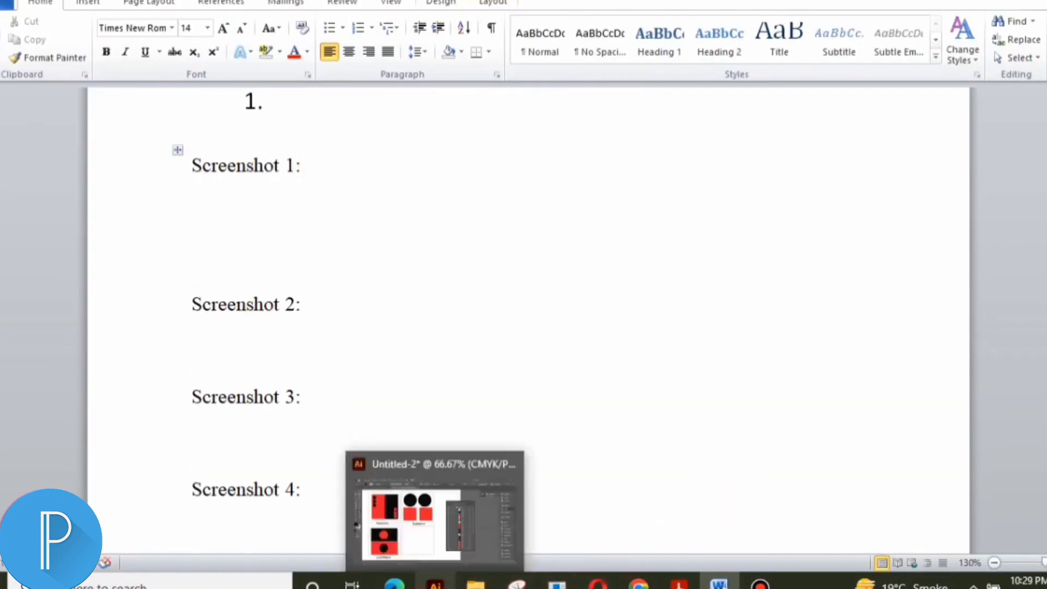
left_click(432, 512)
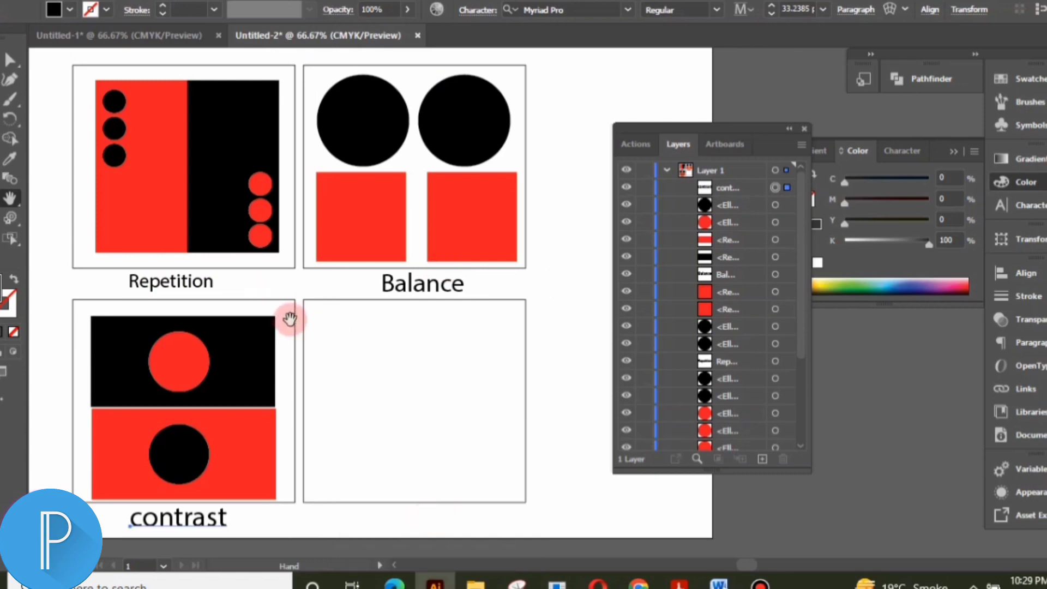
left_click(517, 582)
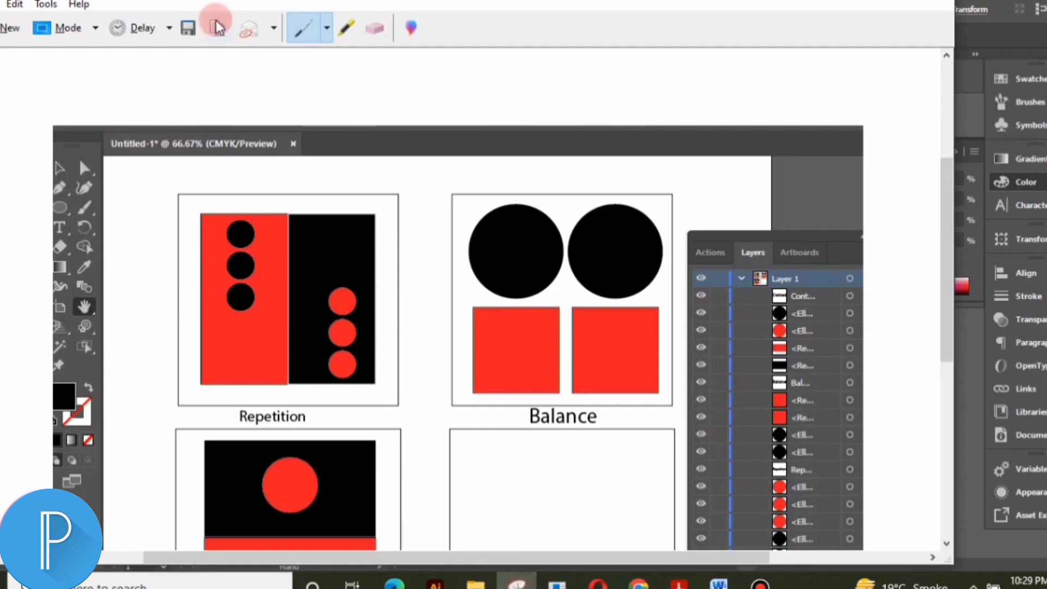
left_click(10, 28)
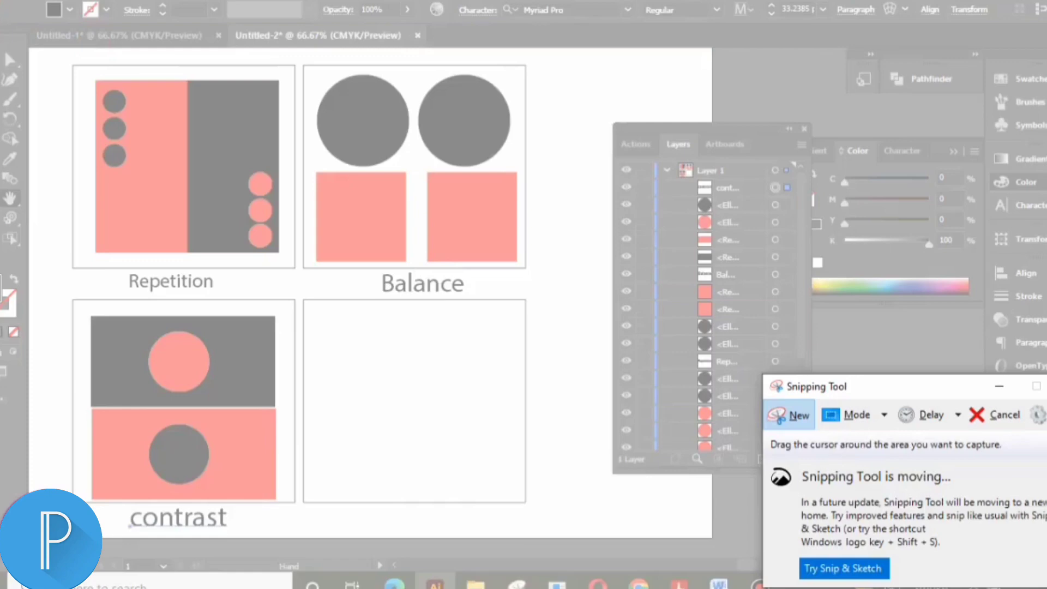
left_click_drag(105, 74, 762, 546)
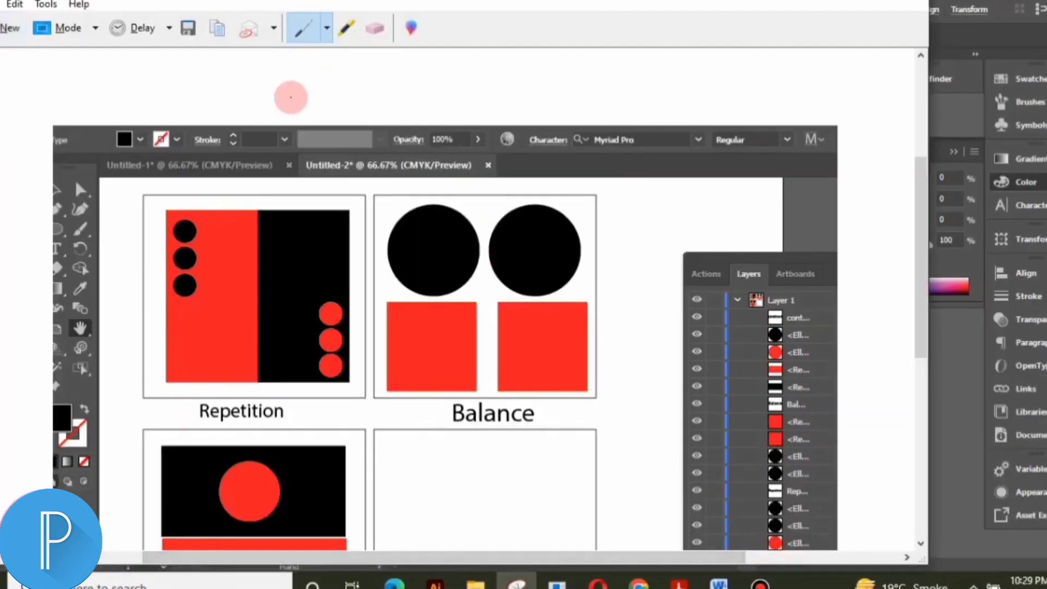
left_click(217, 28)
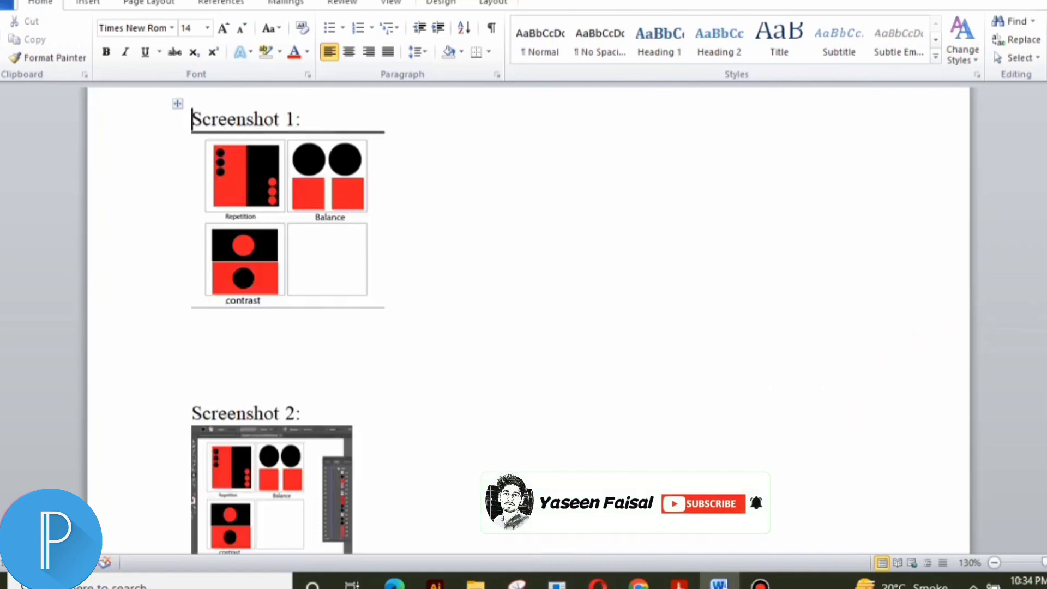
Add a new line below the "Screenshot 4:" heading in the Word document for a picture.
scroll(528, 322, "down", 10)
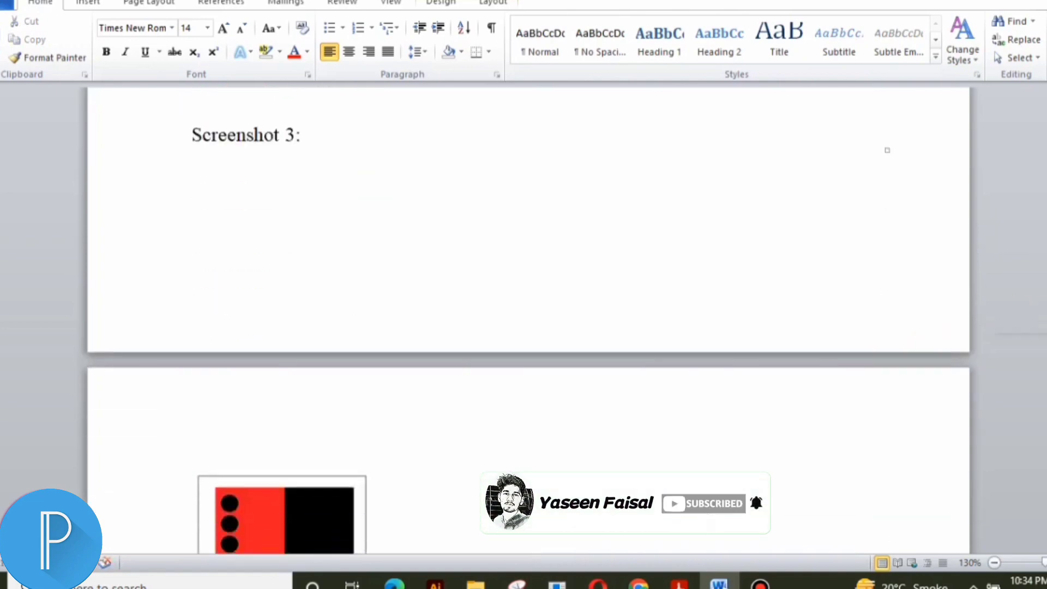
scroll(528, 322, "down", 12)
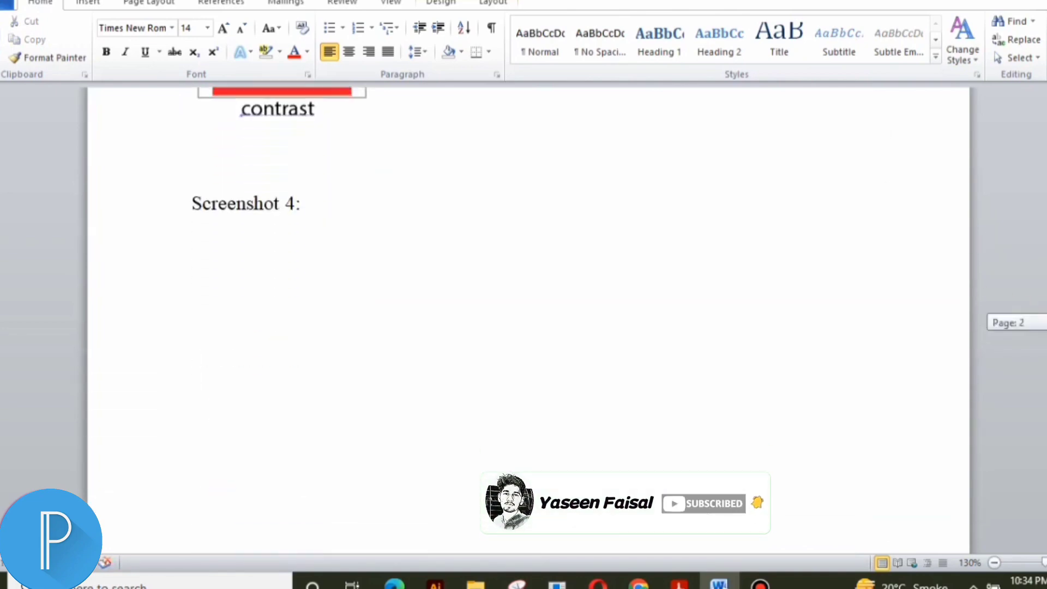
left_click(330, 201)
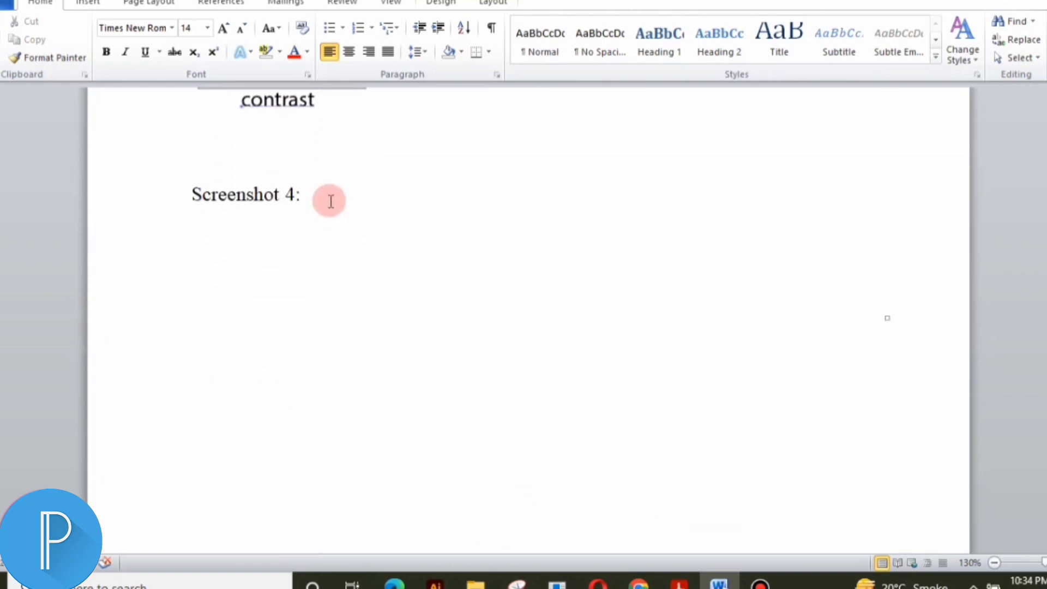
left_click(523, 421)
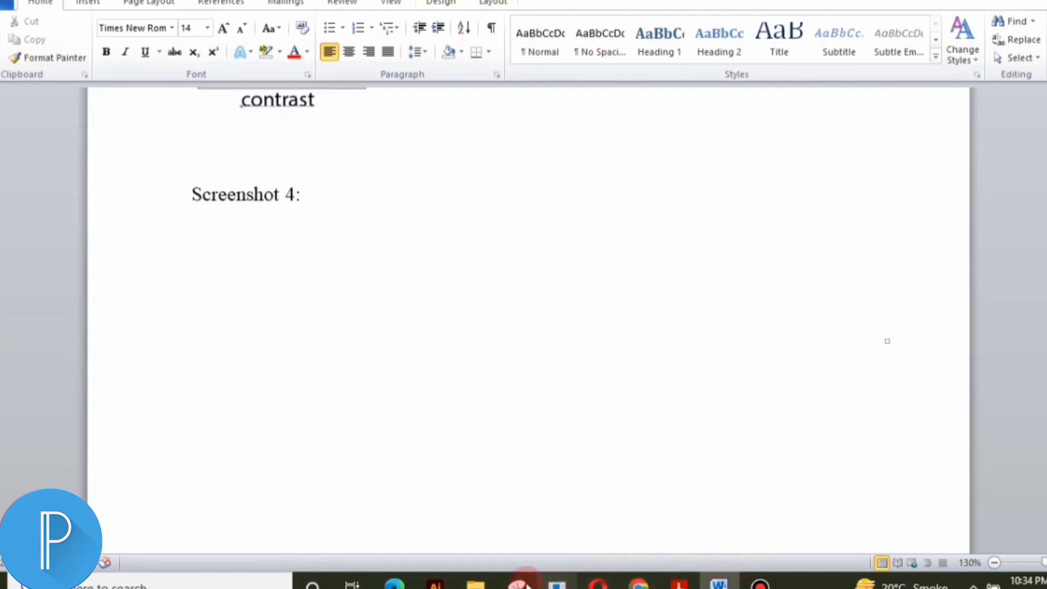
Switch to Illustrator, snip the Balance frame, the empty frame and the Layers list with Snipping Tool, and copy the snip.
mouse_move(435, 584)
left_click(416, 542)
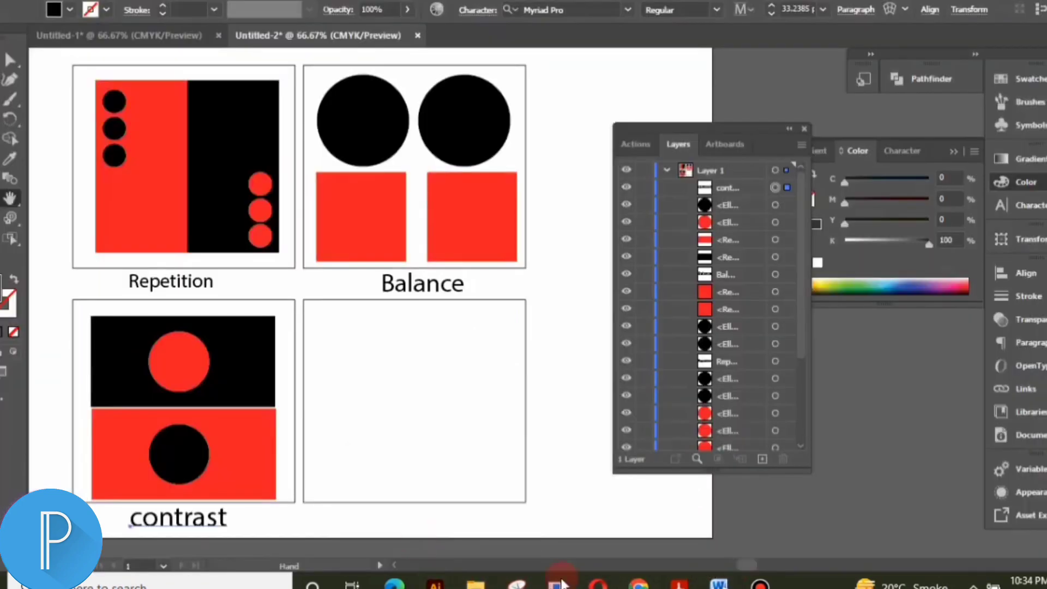
left_click(517, 583)
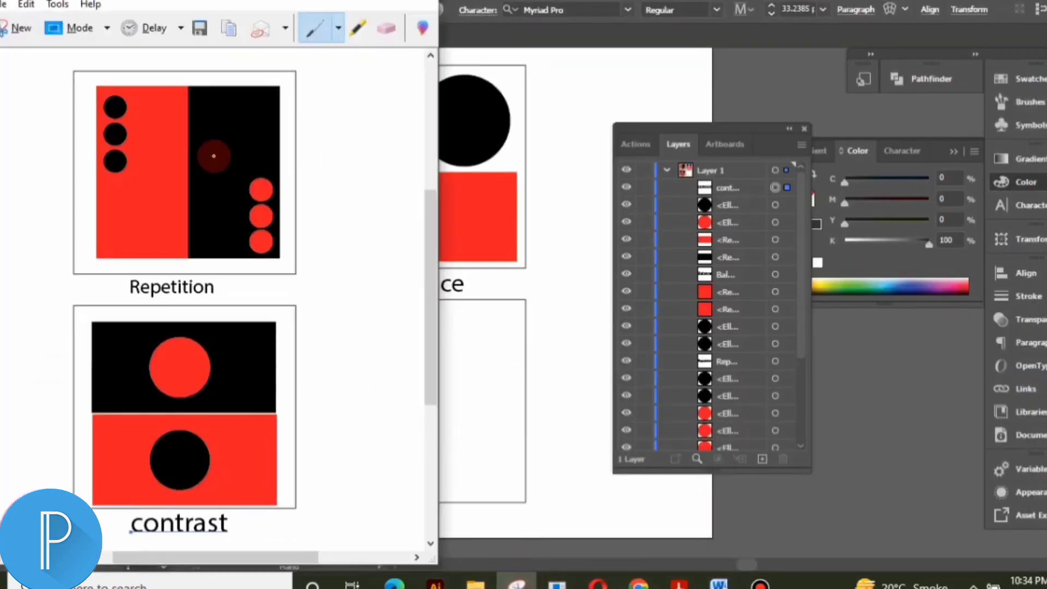
left_click(16, 30)
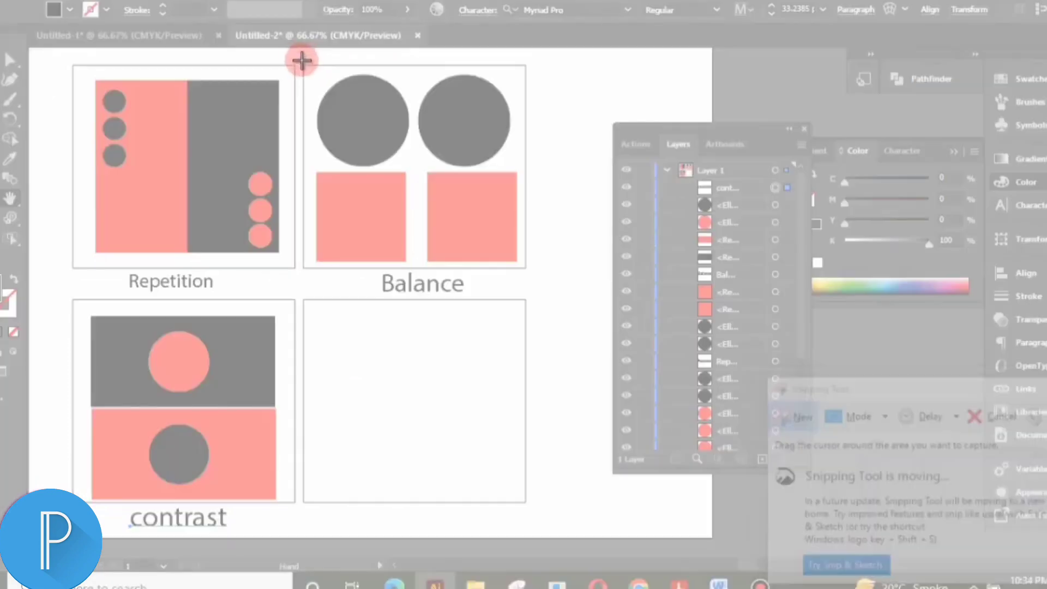
left_click_drag(297, 57, 773, 542)
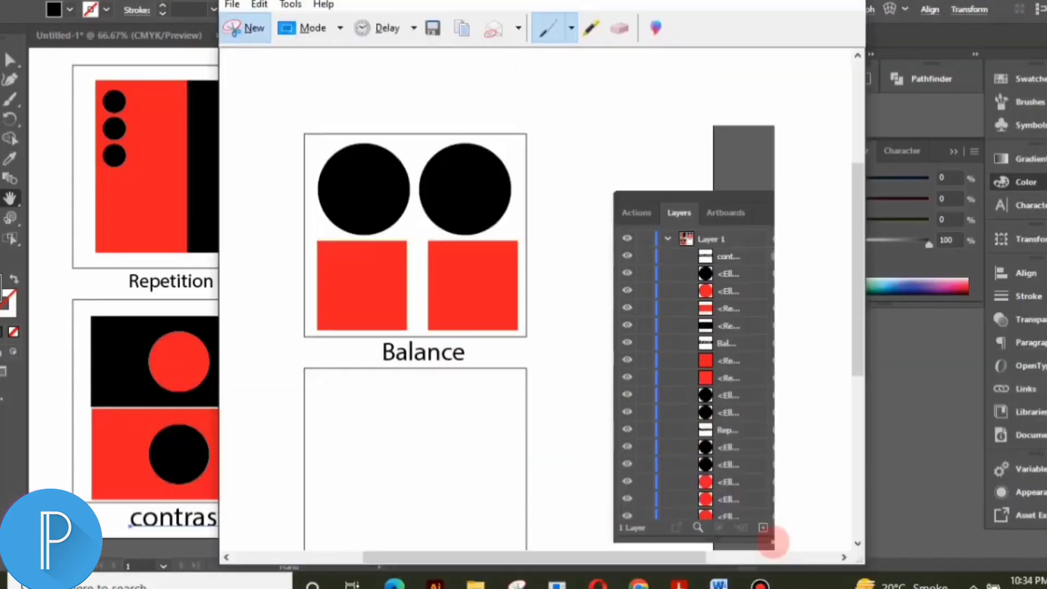
left_click(460, 30)
Switch to Word and paste the copied snip below the "Screenshot 4:" heading.
left_click(729, 586)
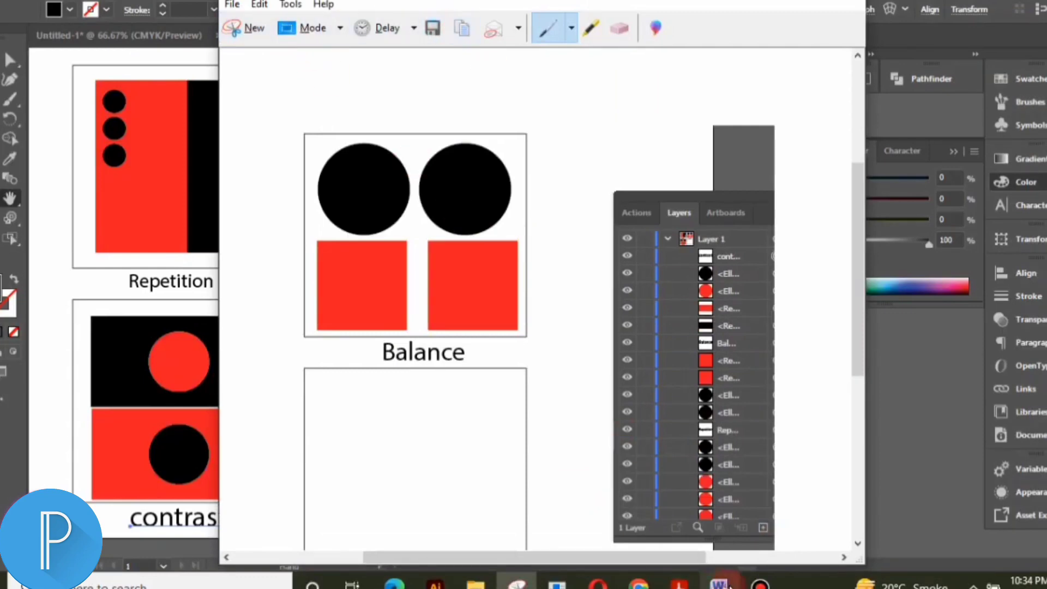
left_click(718, 537)
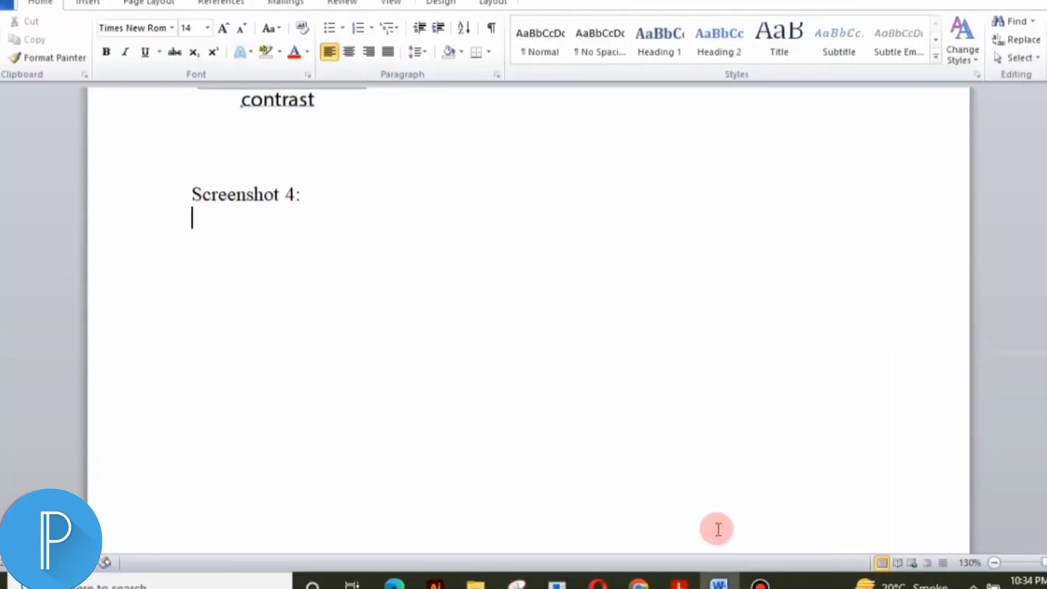
key("ctrl+v")
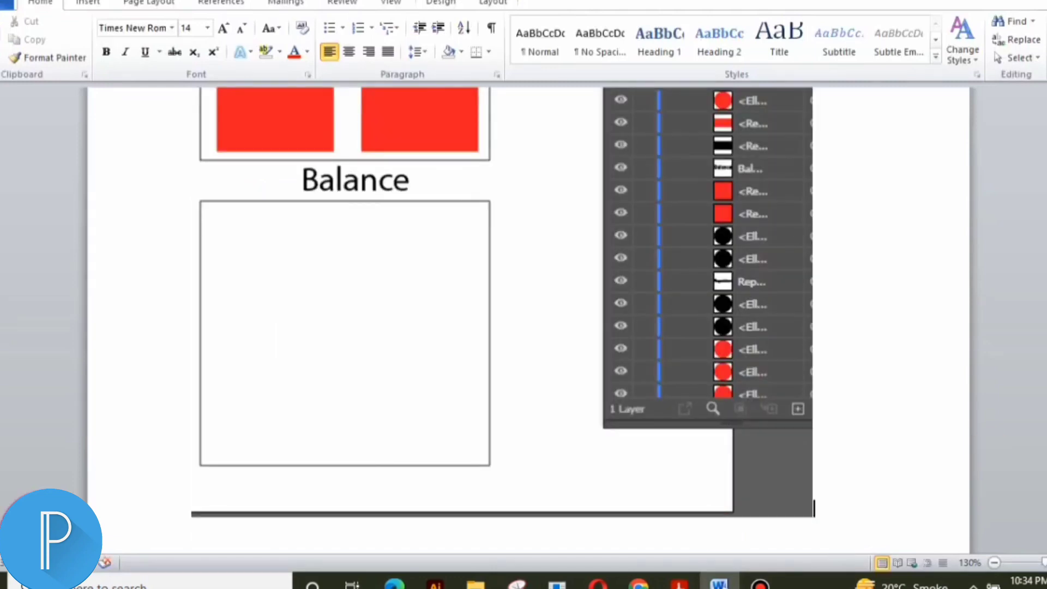
Enlarge the Repetition and contrast picture belonging to "Screenshot 3:" to about half the page width.
scroll(523, 321, "up", 1)
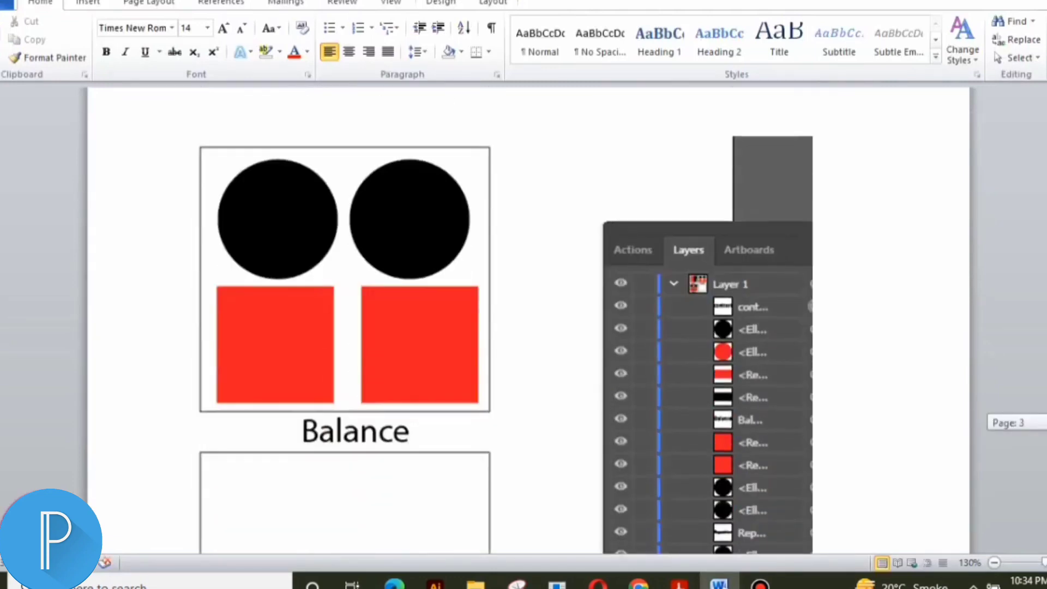
scroll(1044, 280, "up", 10)
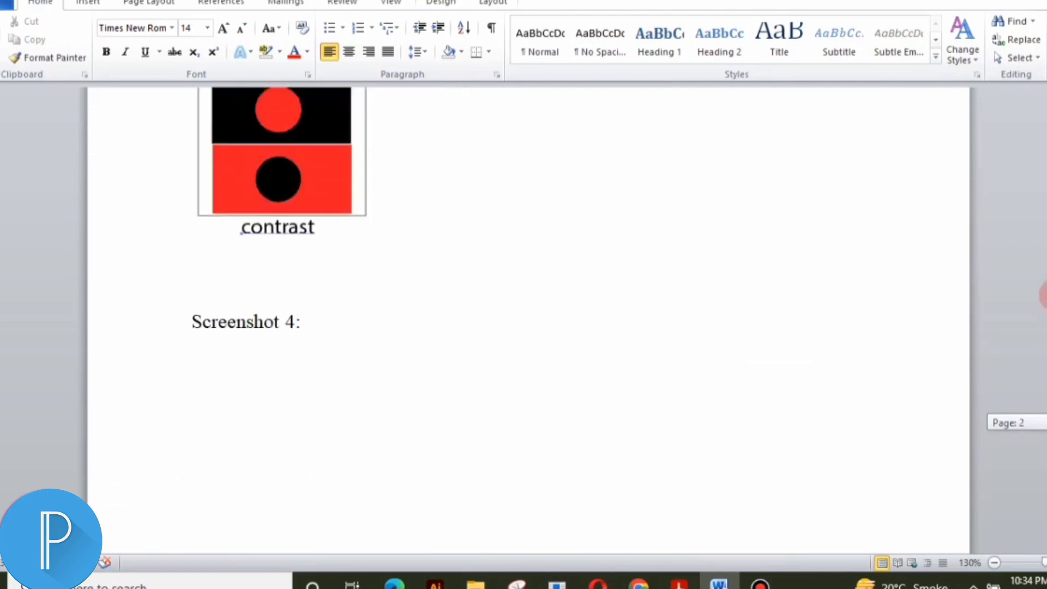
left_click_drag(1044, 279, 1044, 275)
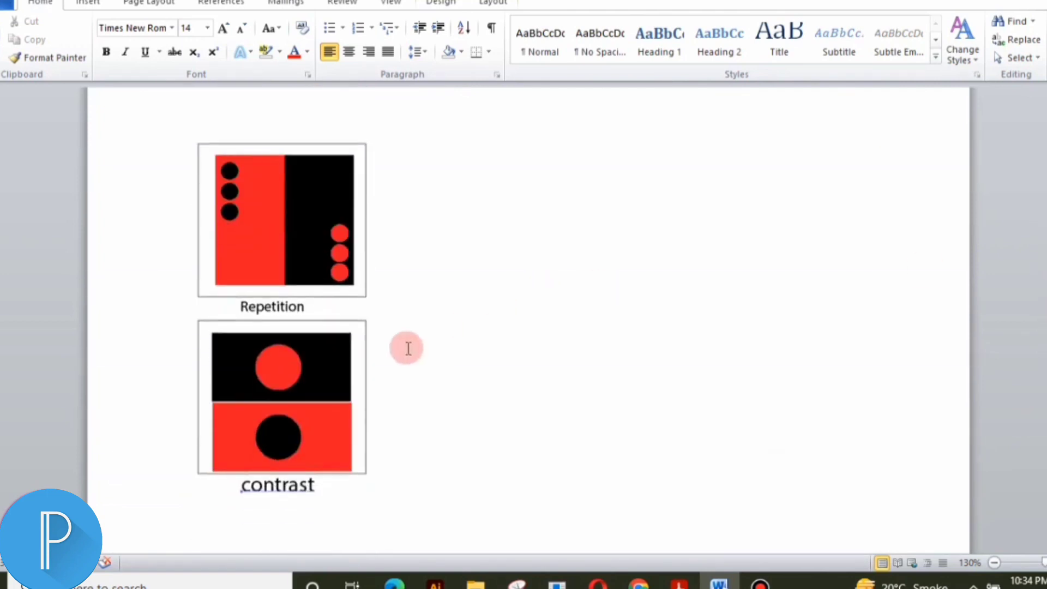
left_click(328, 397)
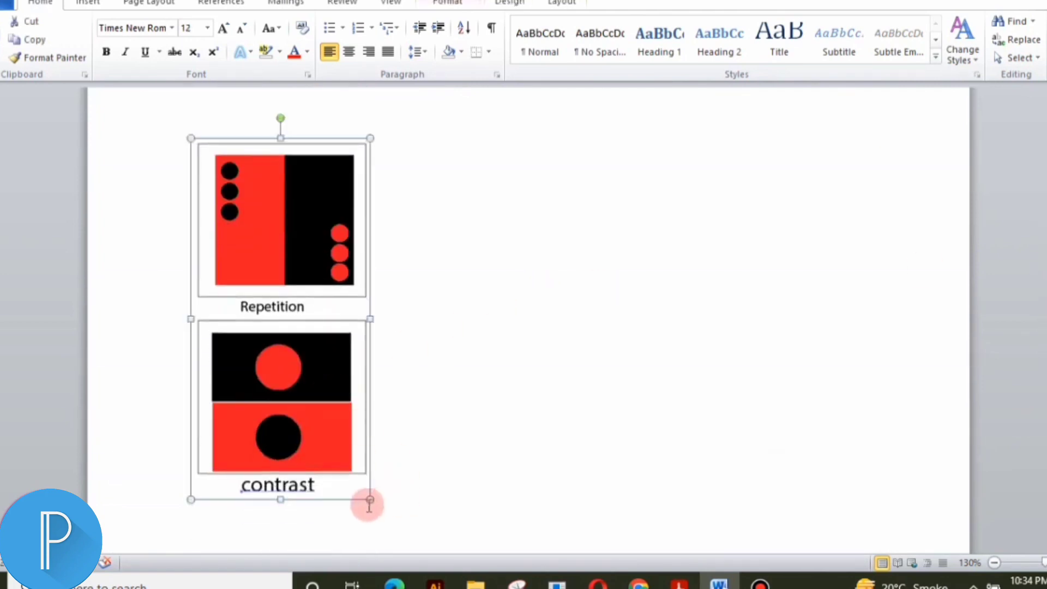
left_click_drag(367, 499, 686, 531)
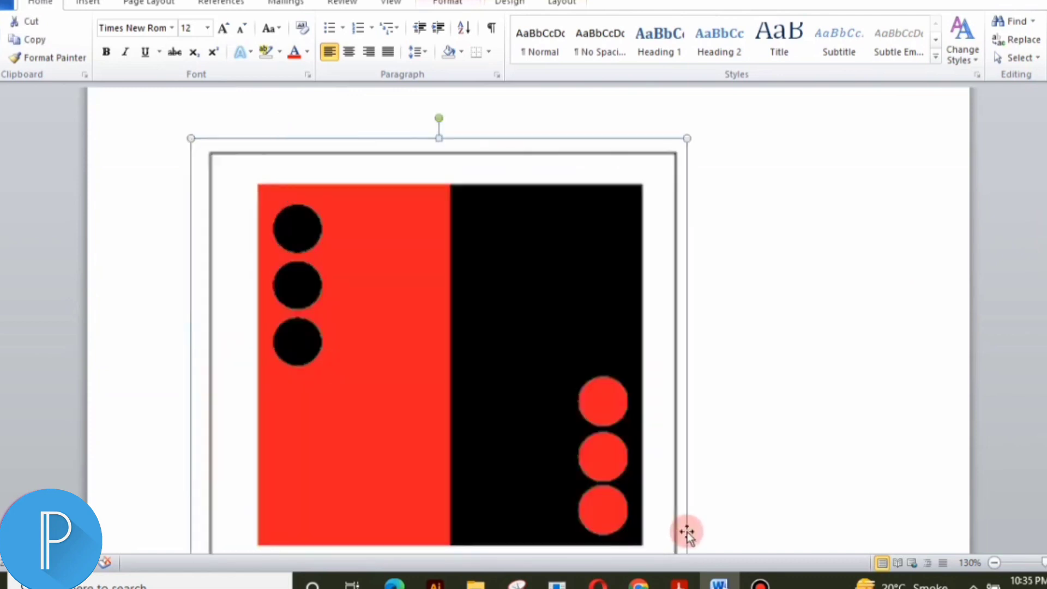
left_click_drag(1044, 295, 1044, 297)
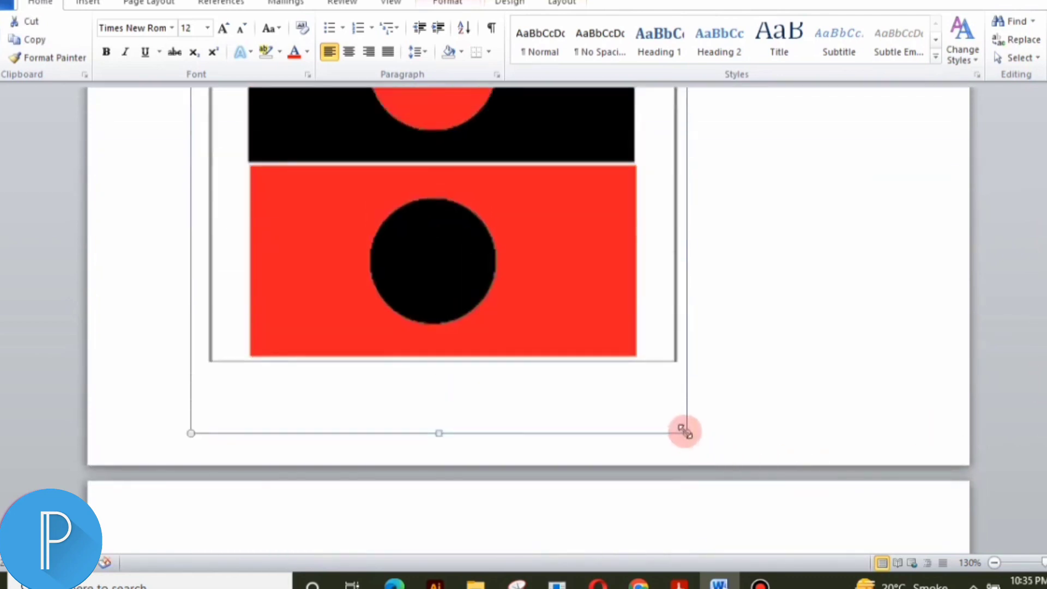
left_click_drag(685, 431, 556, 313)
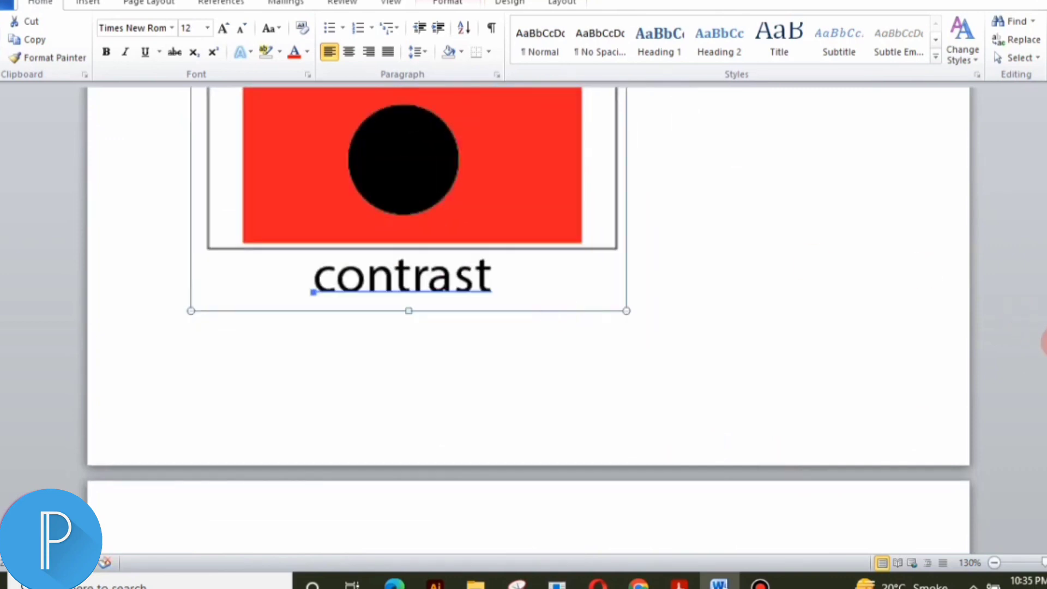
left_click_drag(1044, 297, 1044, 293)
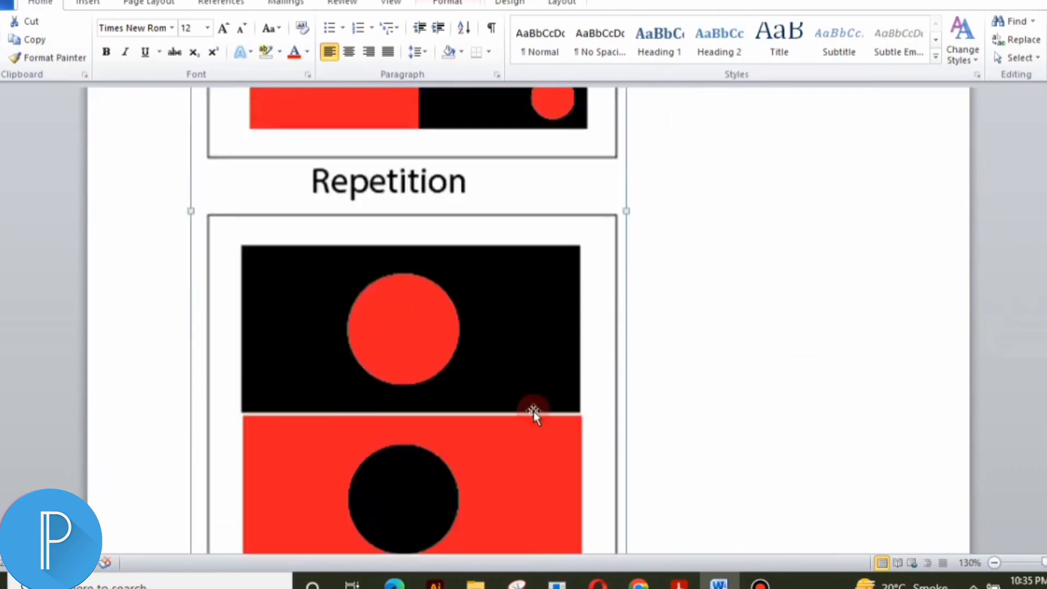